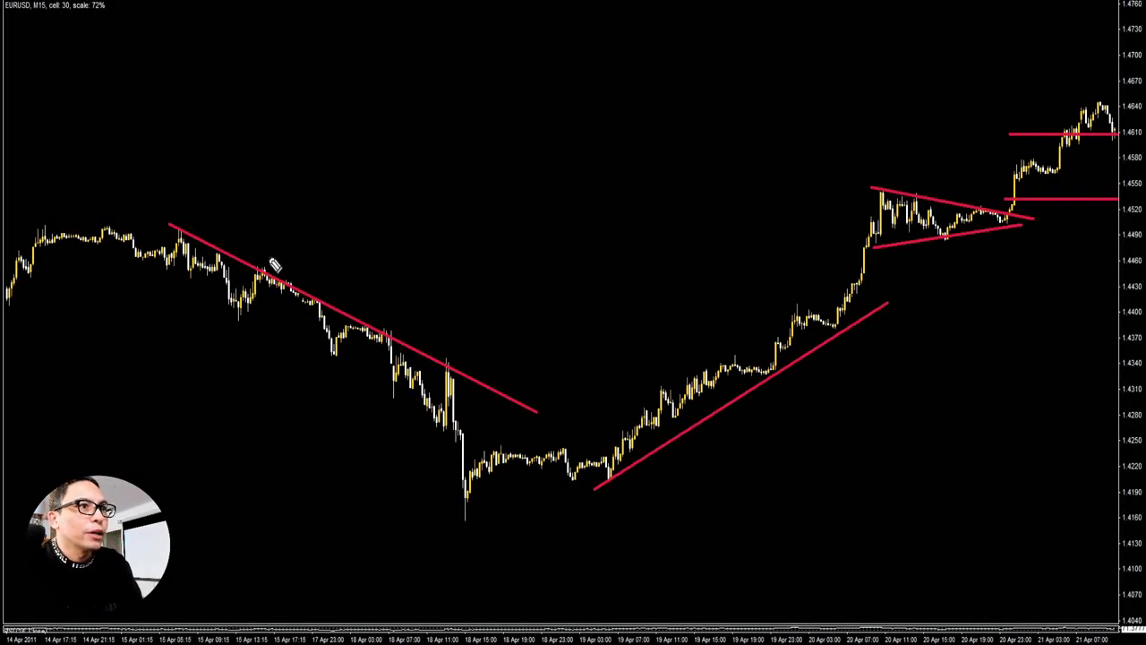
Circle the price touches along the descending and ascending trend lines, then clear the circles from the chart
drag(274, 263, 272, 266)
mouse_move(383, 326)
mouse_down()
mouse_move(379, 313)
mouse_move(385, 326)
mouse_up()
drag(448, 355, 450, 354)
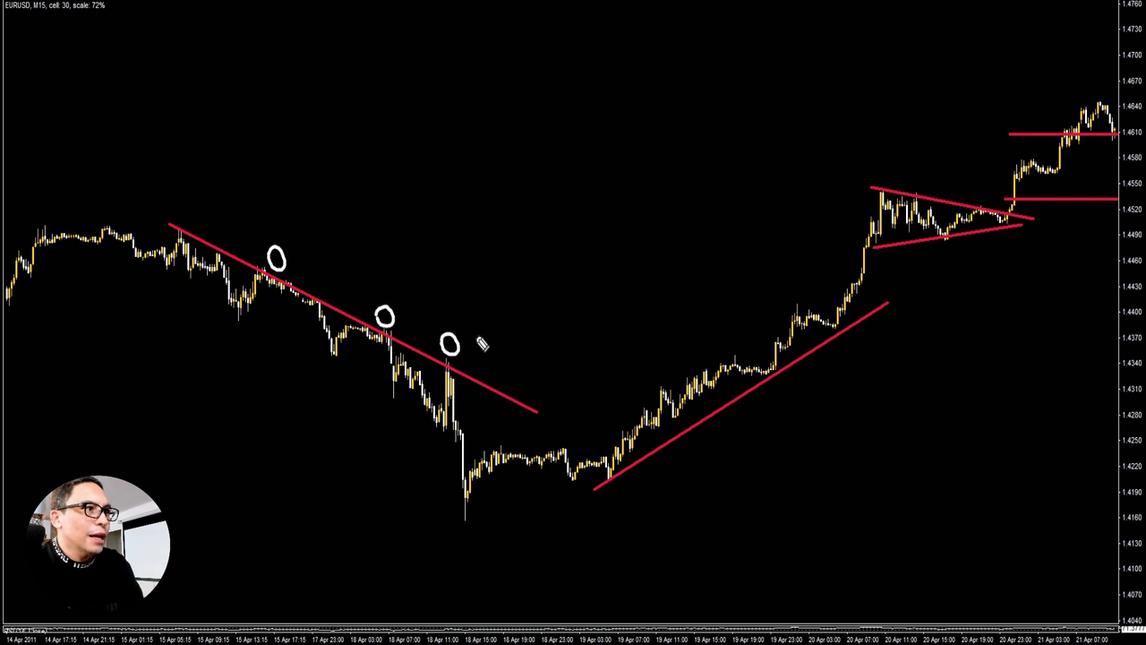
drag(620, 489, 618, 488)
drag(775, 393, 775, 391)
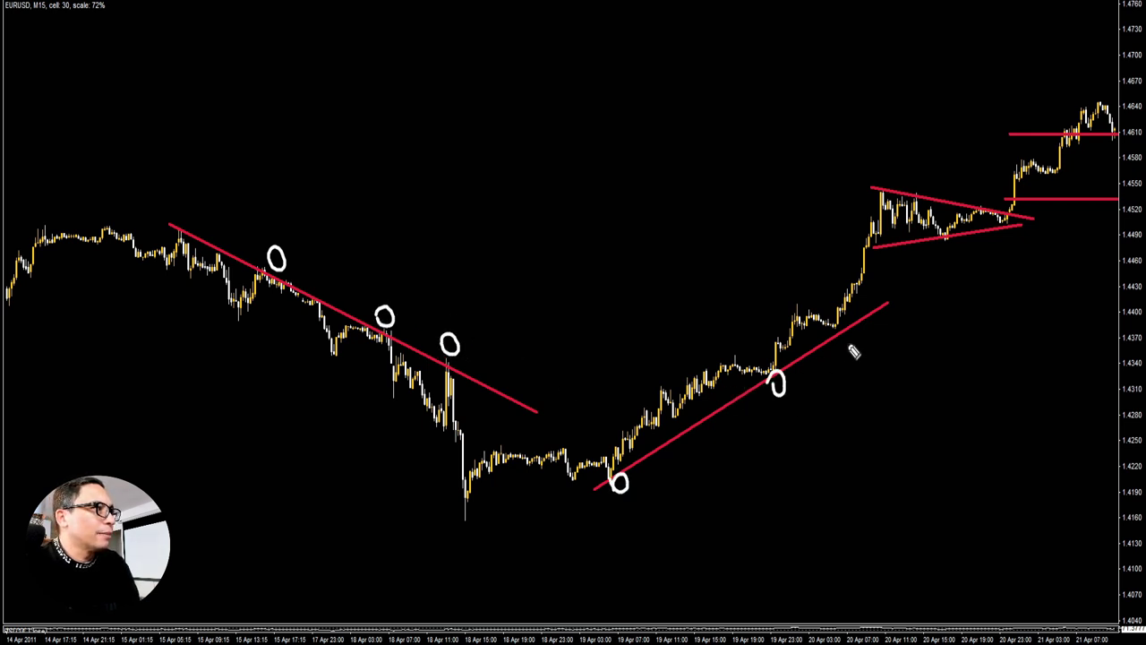
drag(843, 355, 842, 354)
key(Escape)
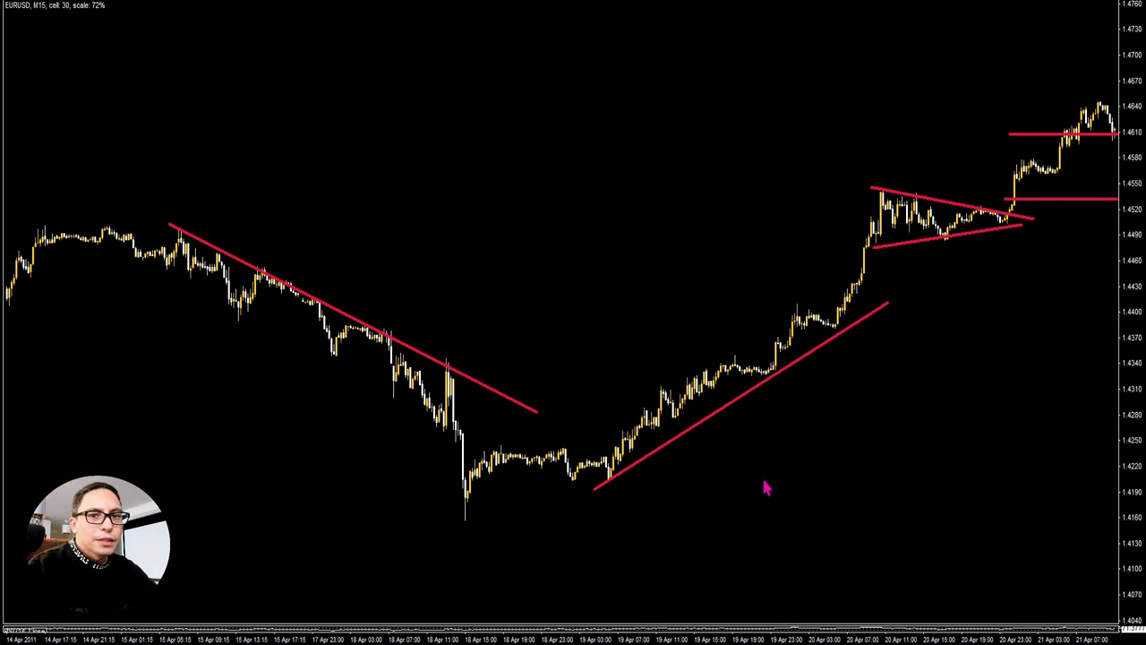
Examine the marked triangles, channel and horizontal ranges on the EURUSD M15 chart through 4 May
mouse_move(783, 478)
mouse_down()
mouse_move(722, 463)
mouse_move(663, 470)
mouse_move(734, 463)
mouse_move(589, 477)
mouse_up()
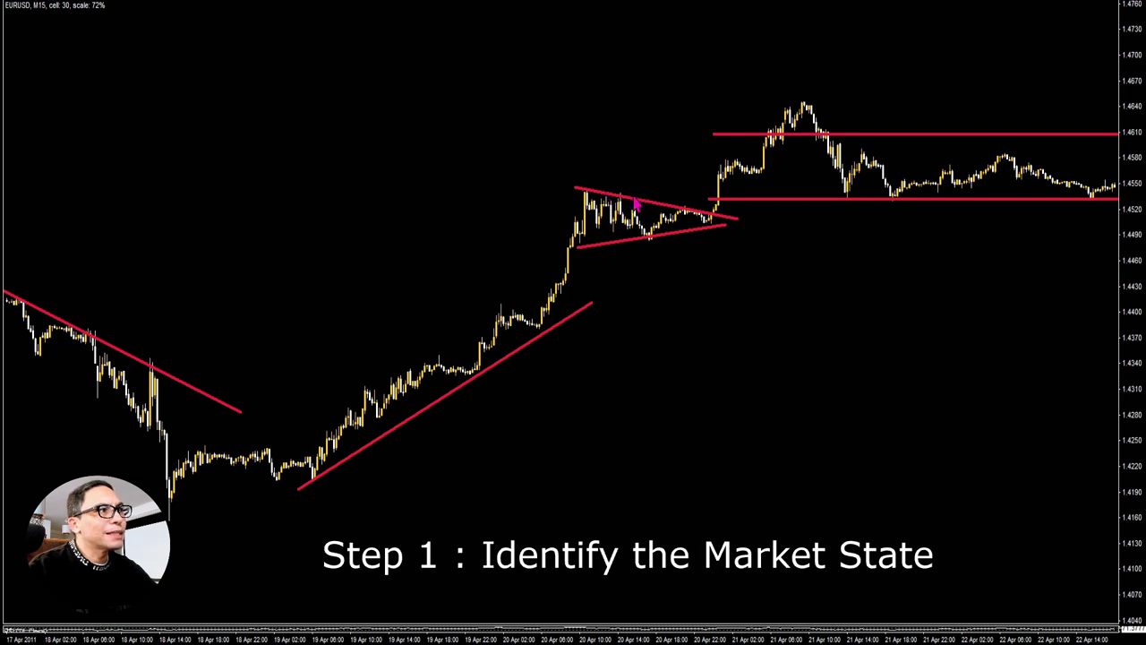
mouse_move(723, 385)
mouse_down()
mouse_move(517, 366)
mouse_move(522, 389)
mouse_move(575, 300)
mouse_up()
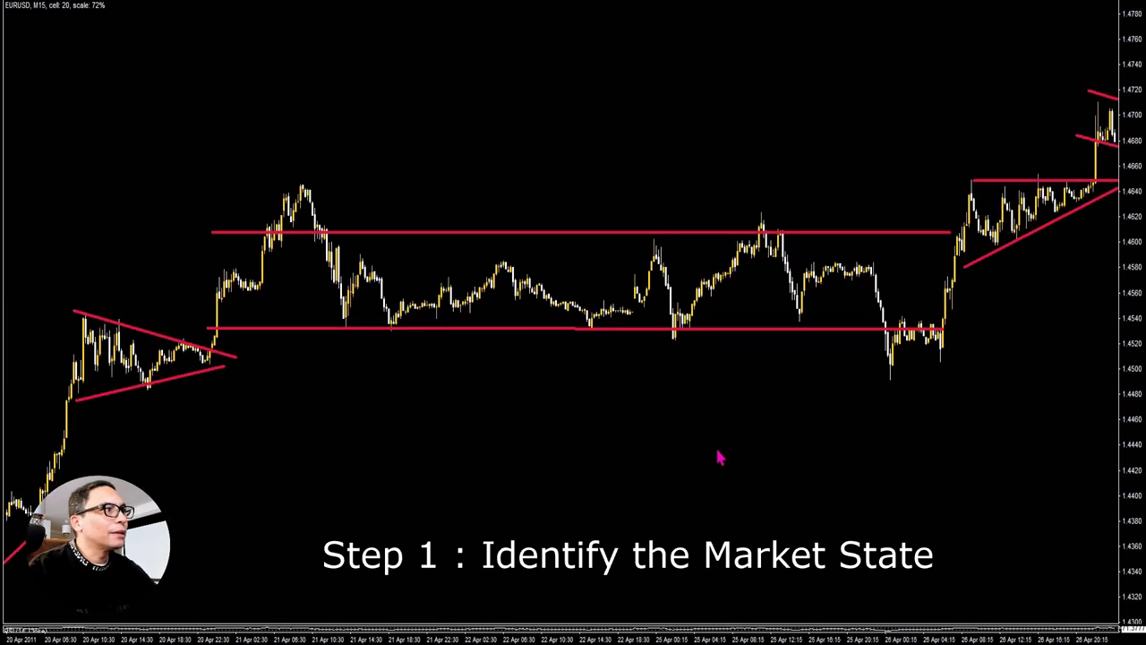
mouse_move(720, 458)
mouse_down()
mouse_move(719, 438)
mouse_move(648, 469)
mouse_move(499, 440)
mouse_up()
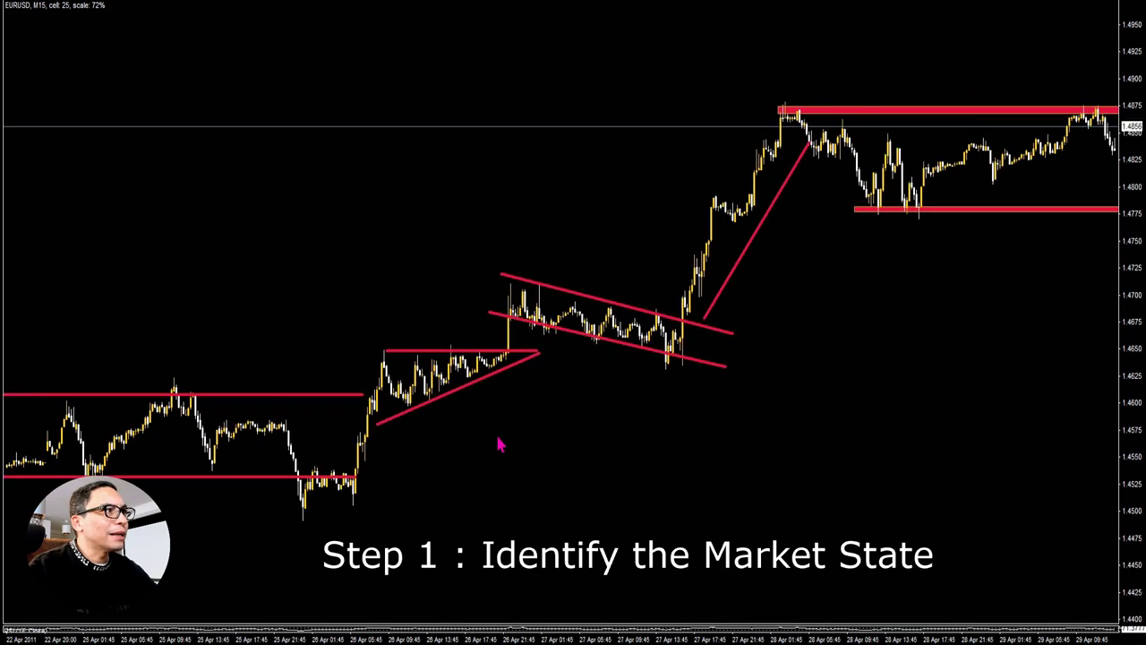
drag(801, 456, 520, 421)
drag(817, 428, 579, 392)
mouse_move(763, 425)
mouse_down()
mouse_move(617, 407)
mouse_move(586, 428)
mouse_move(493, 444)
mouse_move(460, 481)
mouse_move(468, 489)
mouse_up()
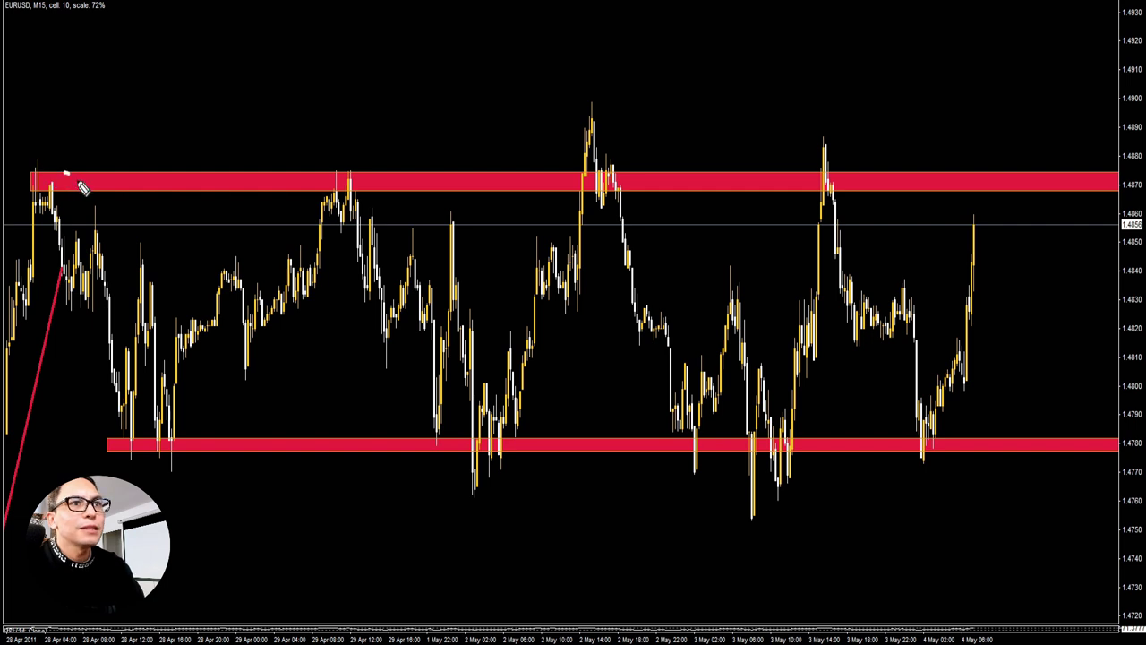
Sketch the price swings between the two red zones, with crosses and breakout zigzags beyond their turning points
mouse_move(72, 163)
mouse_down()
mouse_move(72, 191)
mouse_move(132, 92)
mouse_move(141, 112)
mouse_move(152, 72)
mouse_up()
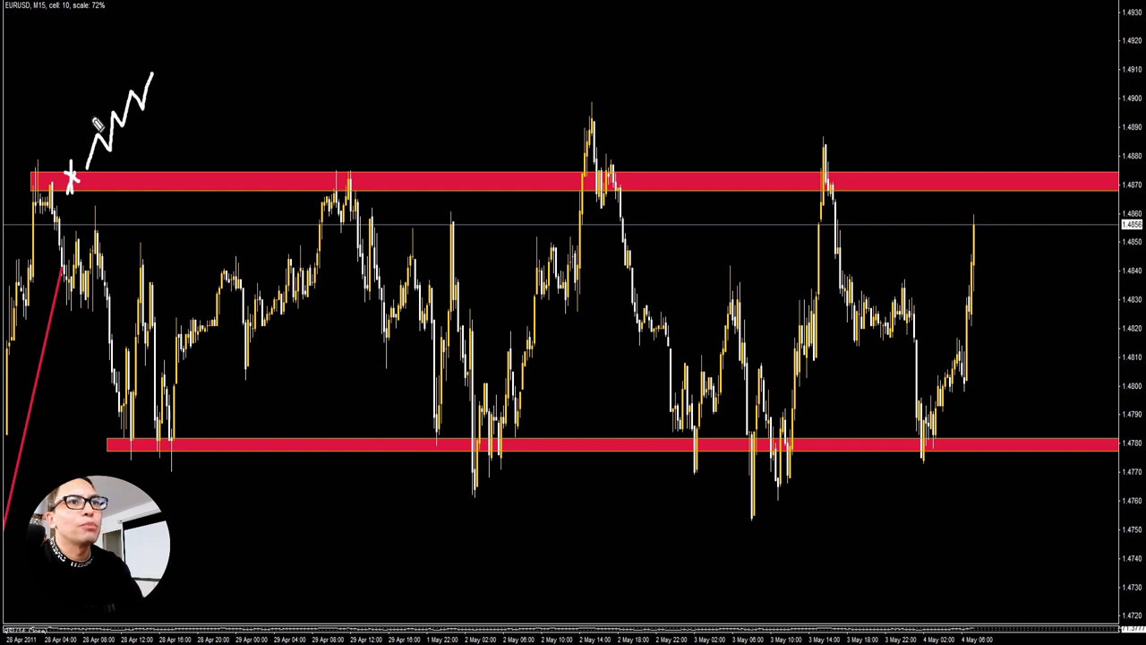
mouse_move(38, 176)
mouse_down()
mouse_move(139, 301)
mouse_move(209, 441)
mouse_move(253, 450)
mouse_move(222, 455)
mouse_move(237, 491)
mouse_move(281, 521)
mouse_up()
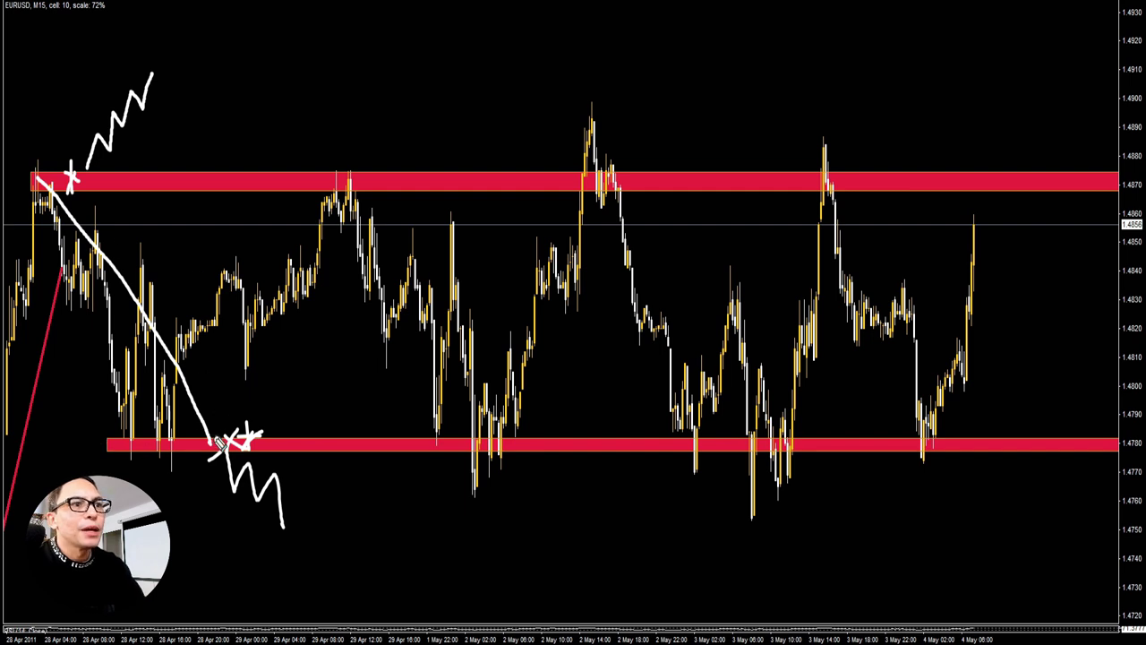
drag(210, 438, 326, 184)
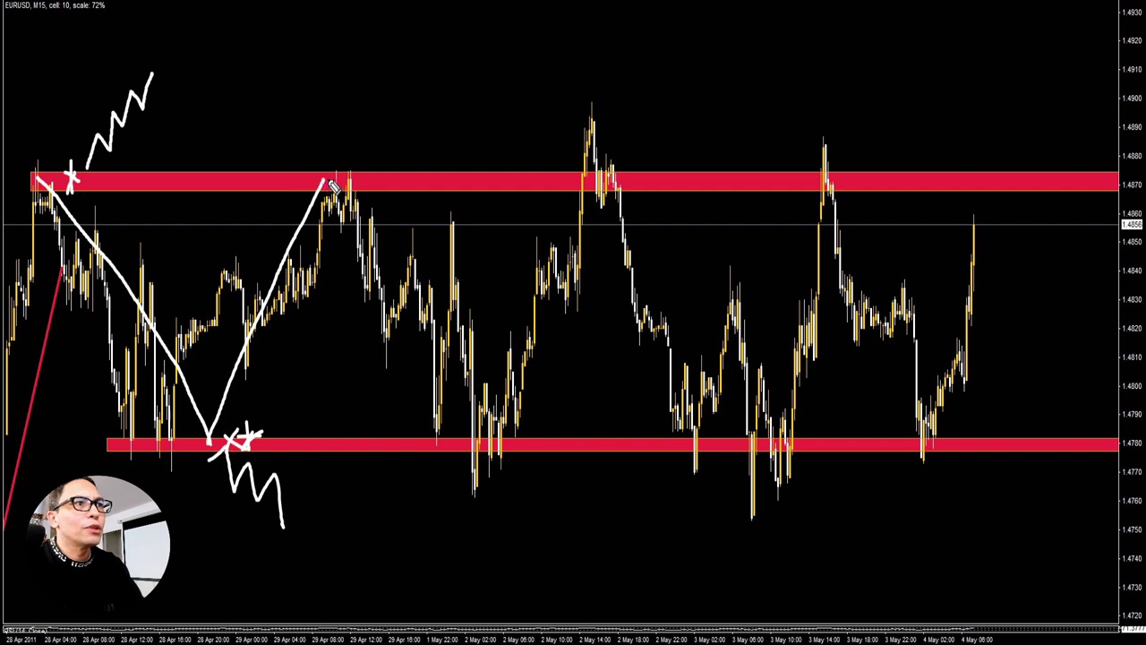
drag(323, 173, 367, 108)
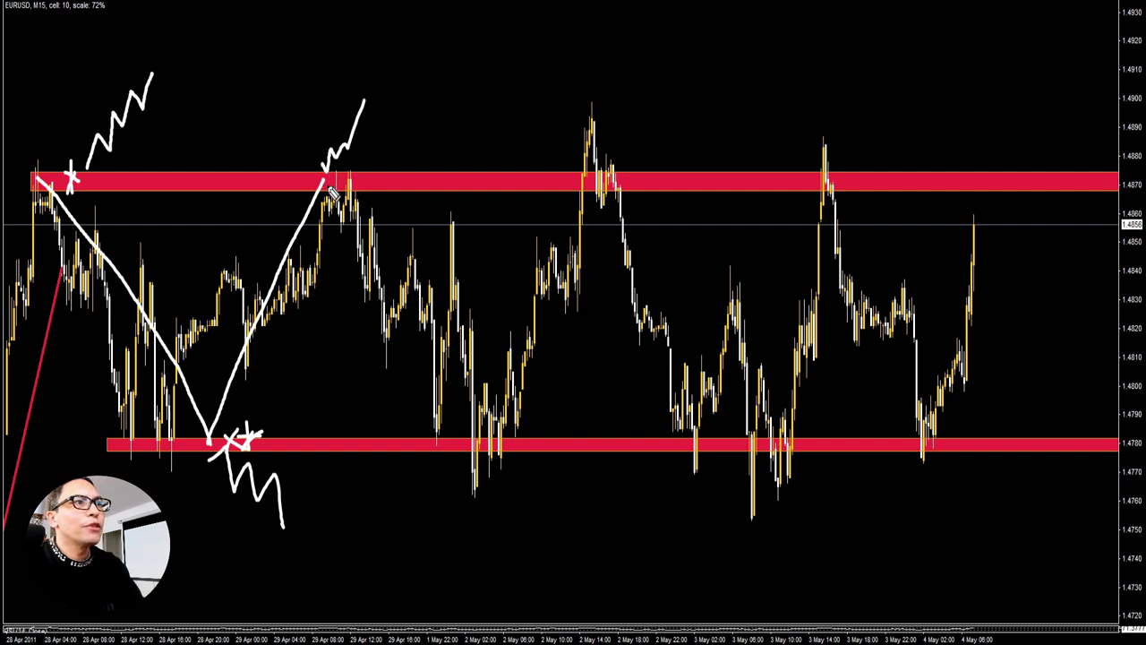
drag(325, 183, 499, 445)
mouse_move(428, 487)
mouse_down()
mouse_move(442, 499)
mouse_move(437, 467)
mouse_up()
drag(428, 498, 446, 486)
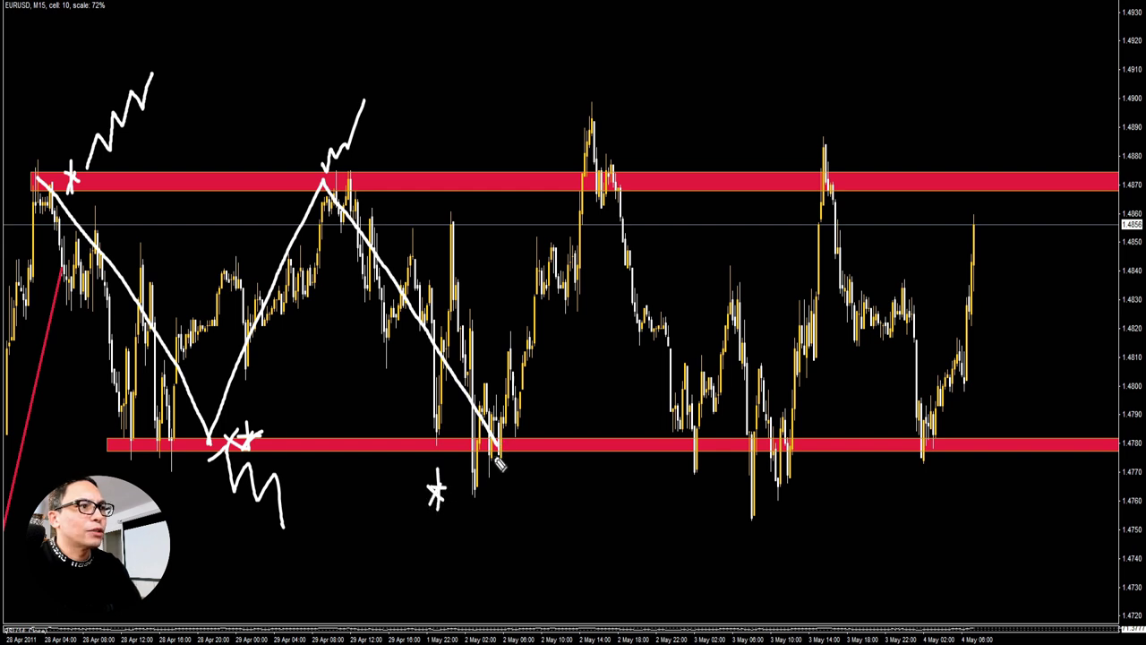
drag(494, 458, 543, 517)
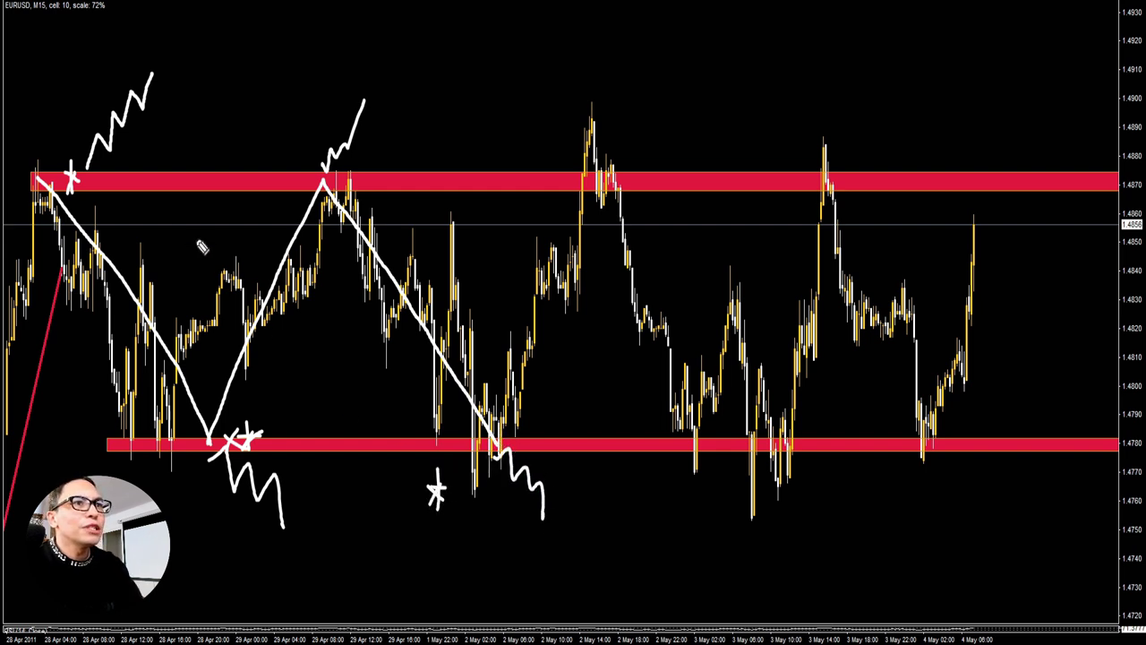
Number the four zone touches 1 to 4, and draw a wavy price path and a vertical divider after the fourth
drag(102, 172, 103, 199)
drag(292, 170, 308, 189)
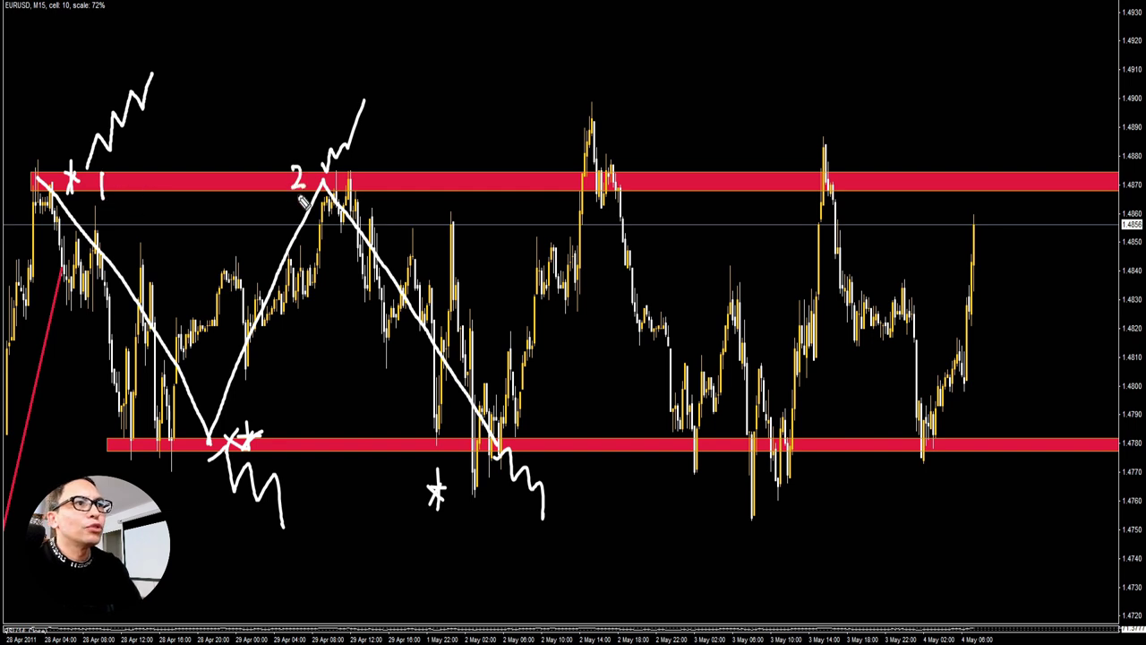
drag(188, 451, 188, 477)
mouse_move(453, 446)
mouse_down()
mouse_move(446, 464)
mouse_move(466, 462)
mouse_move(458, 475)
mouse_up()
drag(566, 91, 566, 578)
drag(513, 158, 512, 367)
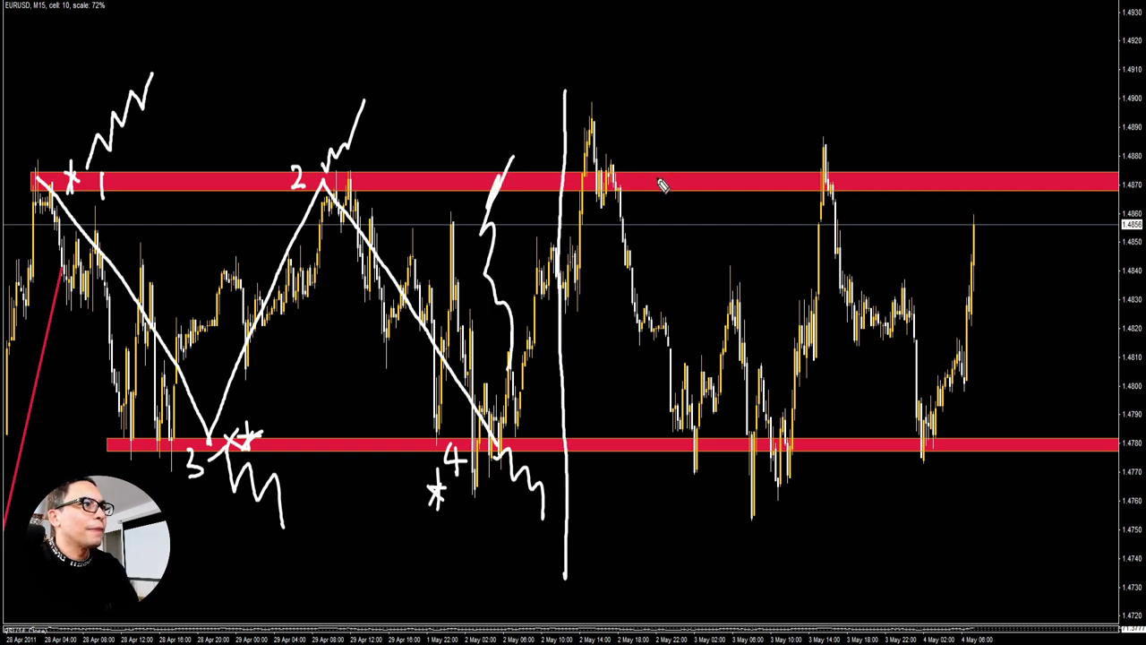
Mark a row of crosses on the upper and lower red zones beyond the vertical divider, then clear all annotations
drag(648, 172, 674, 190)
mouse_move(674, 172)
mouse_down()
mouse_move(650, 190)
mouse_move(717, 171)
mouse_up()
drag(726, 172, 743, 187)
mouse_move(743, 172)
mouse_down()
mouse_move(726, 186)
mouse_move(797, 178)
mouse_up()
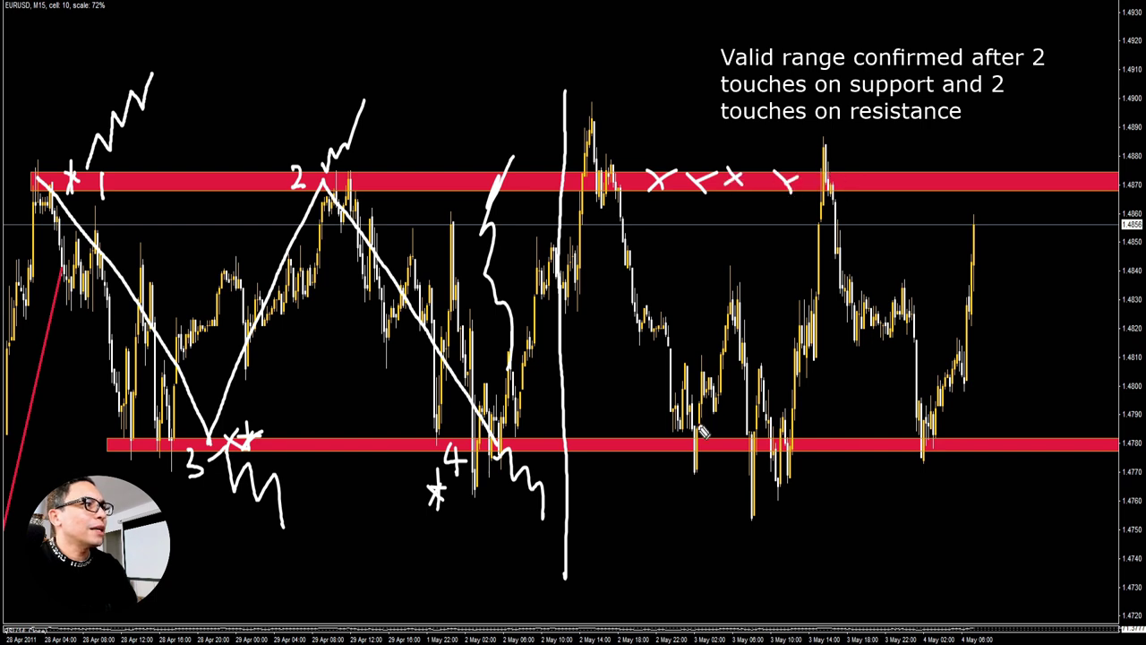
drag(697, 428, 722, 455)
mouse_move(722, 437)
mouse_down()
mouse_move(702, 457)
mouse_move(759, 455)
mouse_up()
mouse_move(760, 437)
mouse_down()
mouse_move(741, 455)
mouse_move(793, 453)
mouse_up()
key(Escape)
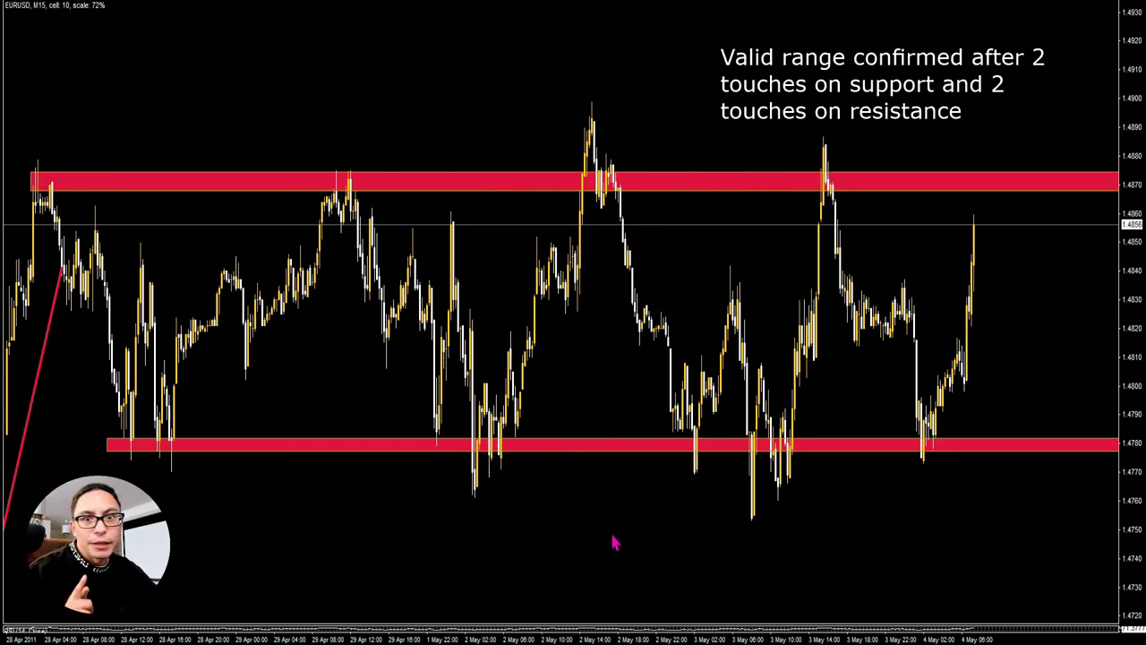
Write the handwritten heading "1. LEVEL" above the upper red zone
drag(585, 519, 479, 495)
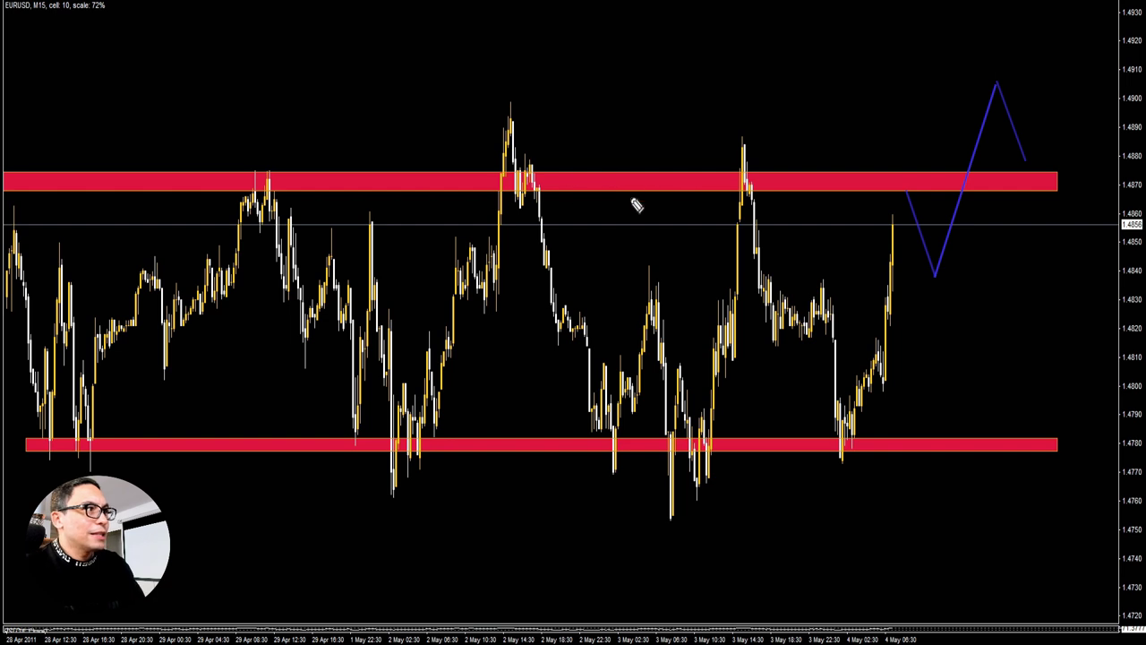
drag(722, 16, 729, 56)
mouse_move(767, 21)
mouse_down()
mouse_move(779, 52)
mouse_move(804, 49)
mouse_move(817, 25)
mouse_move(833, 48)
mouse_move(856, 50)
mouse_up()
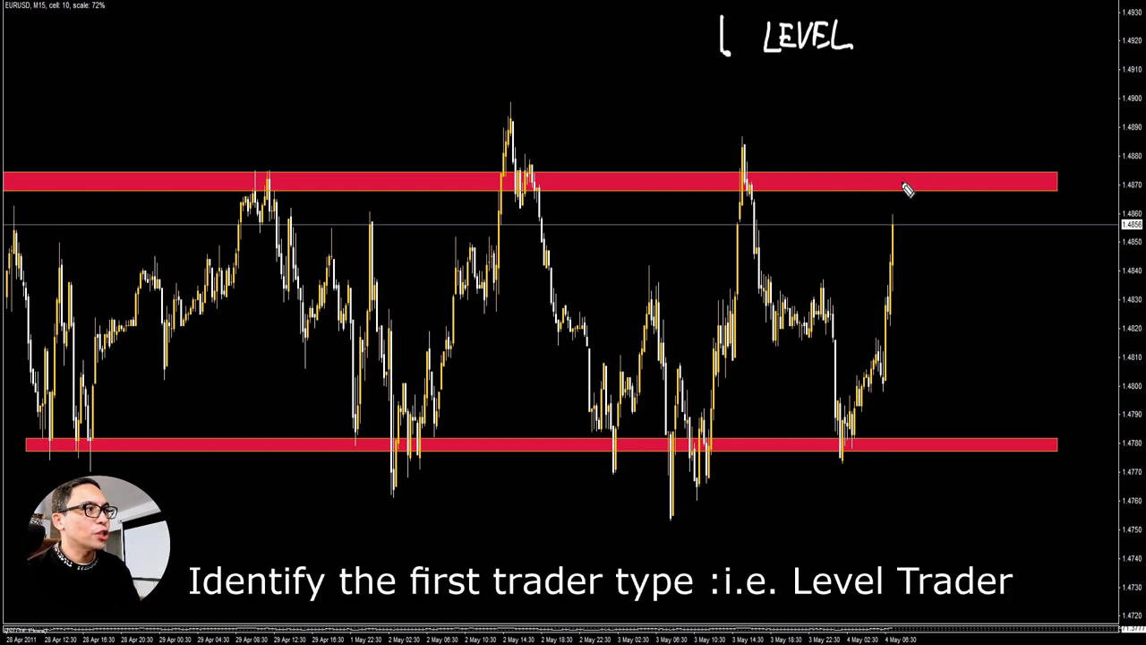
Mark crosses on the upper red zone beside the 2 May and 3 May peaks
drag(766, 169, 785, 186)
mouse_move(766, 186)
mouse_down()
mouse_move(789, 170)
mouse_move(811, 183)
mouse_up()
drag(794, 183, 815, 166)
mouse_move(648, 160)
mouse_down()
mouse_move(665, 177)
mouse_move(624, 188)
mouse_up()
mouse_move(624, 164)
mouse_down()
mouse_move(603, 189)
mouse_move(601, 174)
mouse_up()
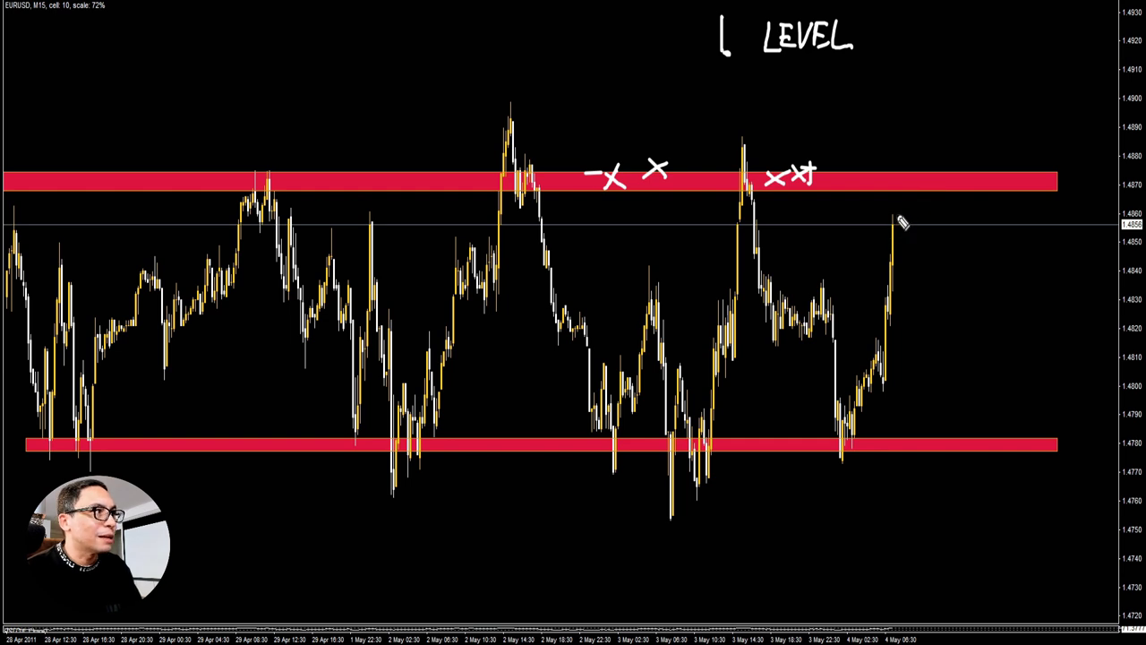
Sketch price rising into the upper zone and reversing down, label the turn "SELL", then clear the annotations
drag(924, 186, 938, 261)
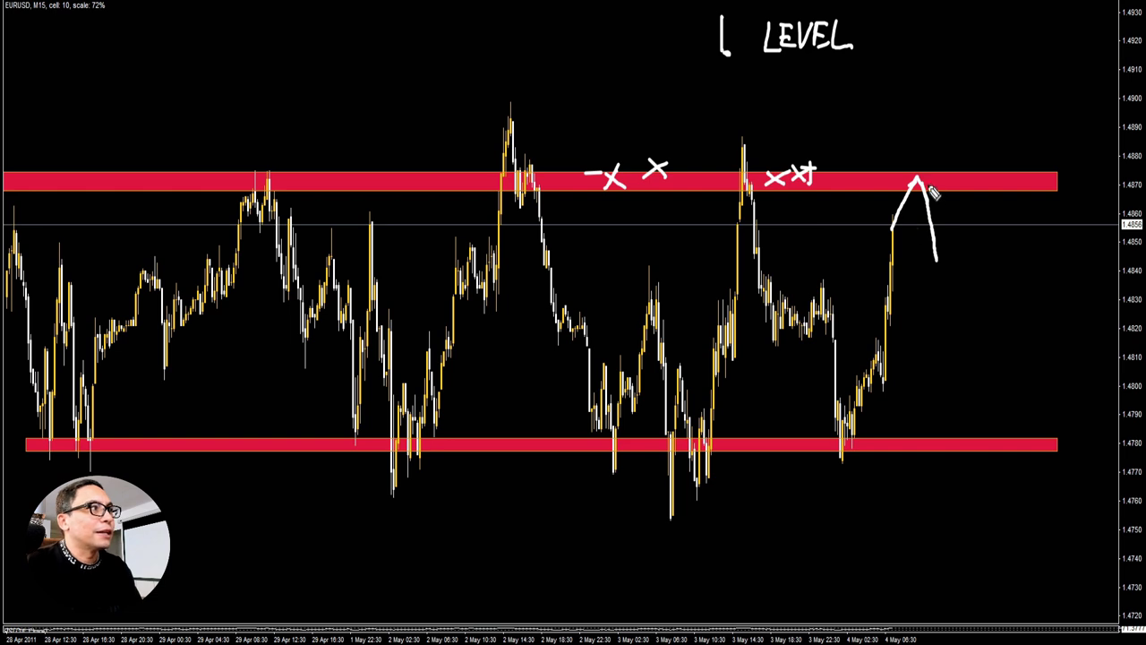
mouse_move(903, 142)
mouse_down()
mouse_move(896, 163)
mouse_move(943, 151)
mouse_move(939, 162)
mouse_up()
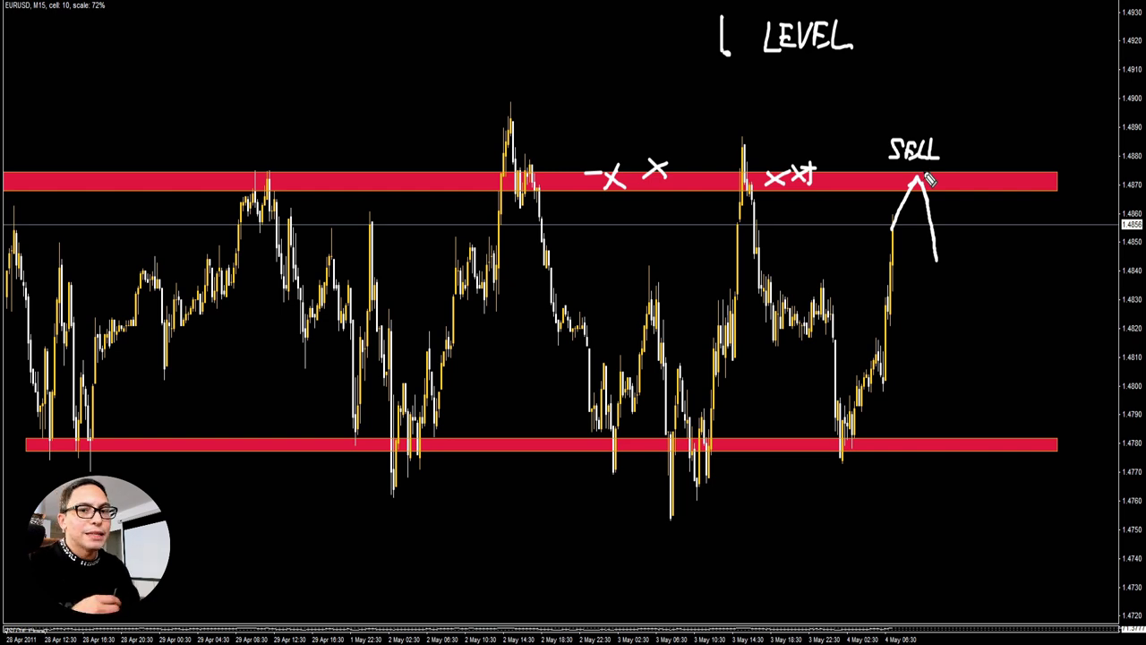
key(Escape)
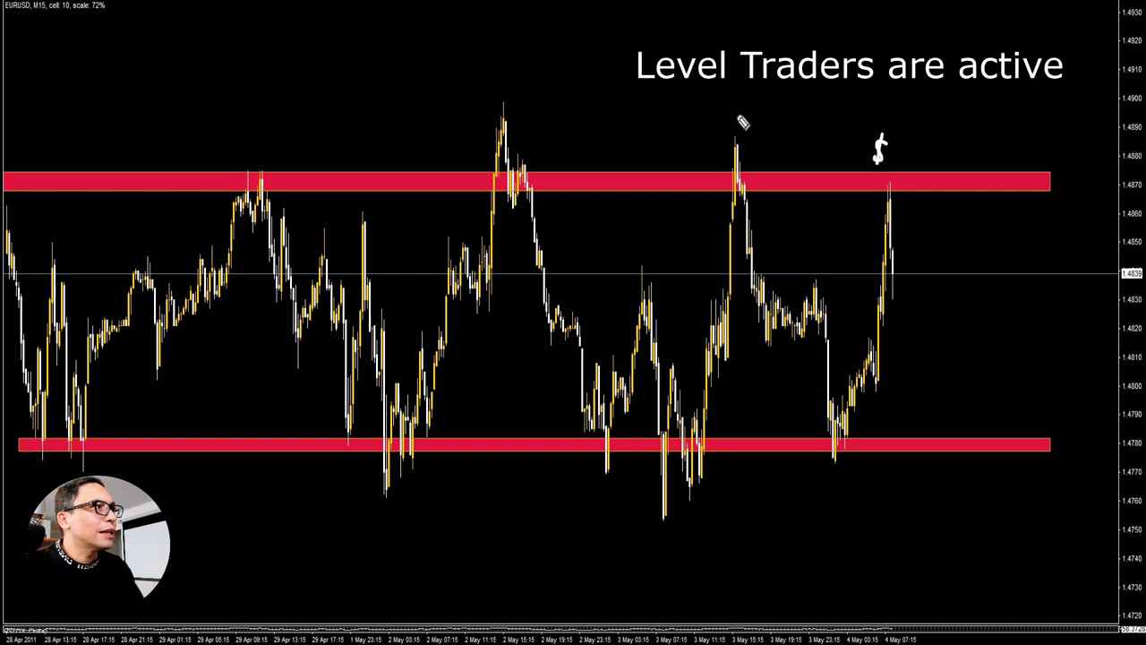
Mark the 3 May and 2 May highs and the stop area above the latest peak with dashes, and add a dollar sign below the last candle
drag(727, 132, 742, 134)
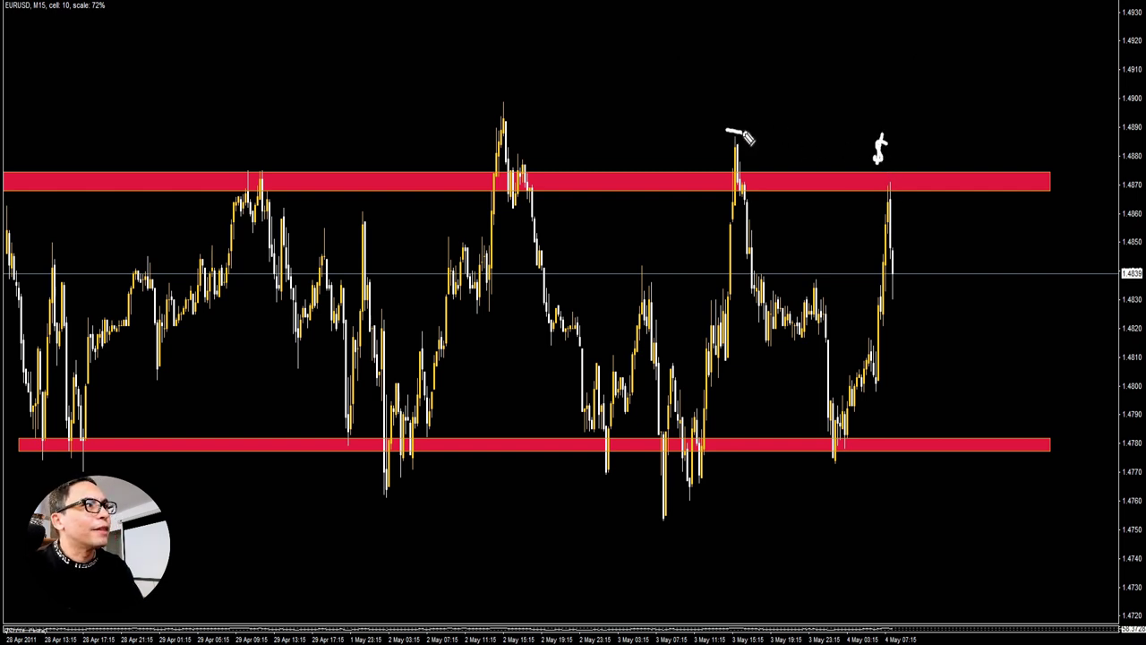
drag(497, 106, 510, 106)
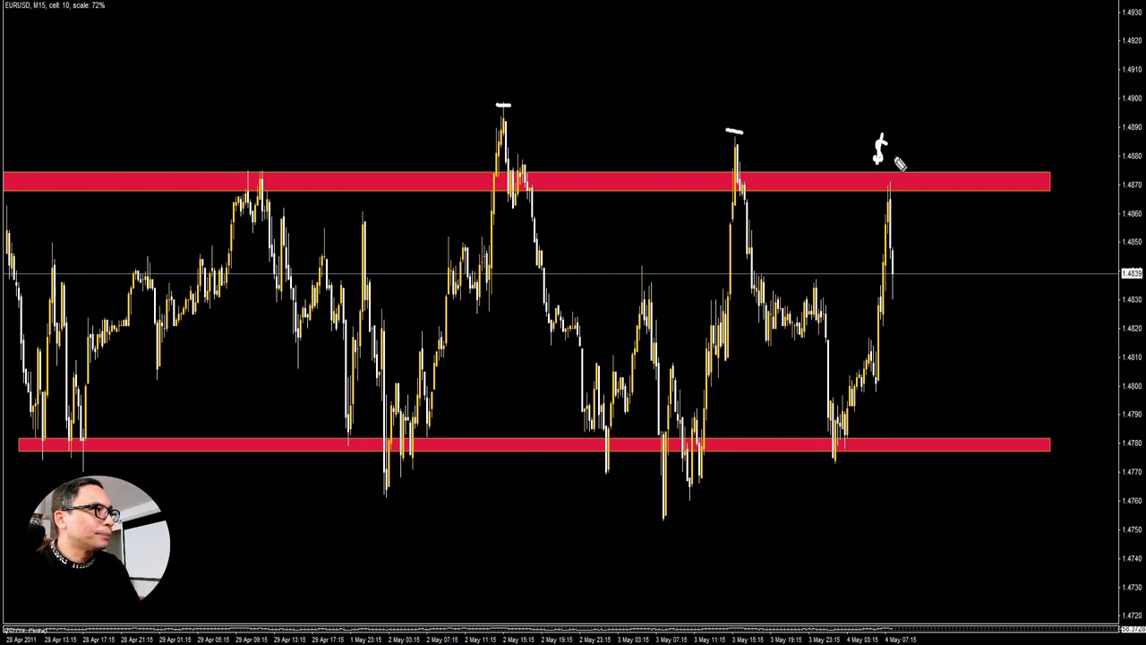
drag(905, 162, 922, 163)
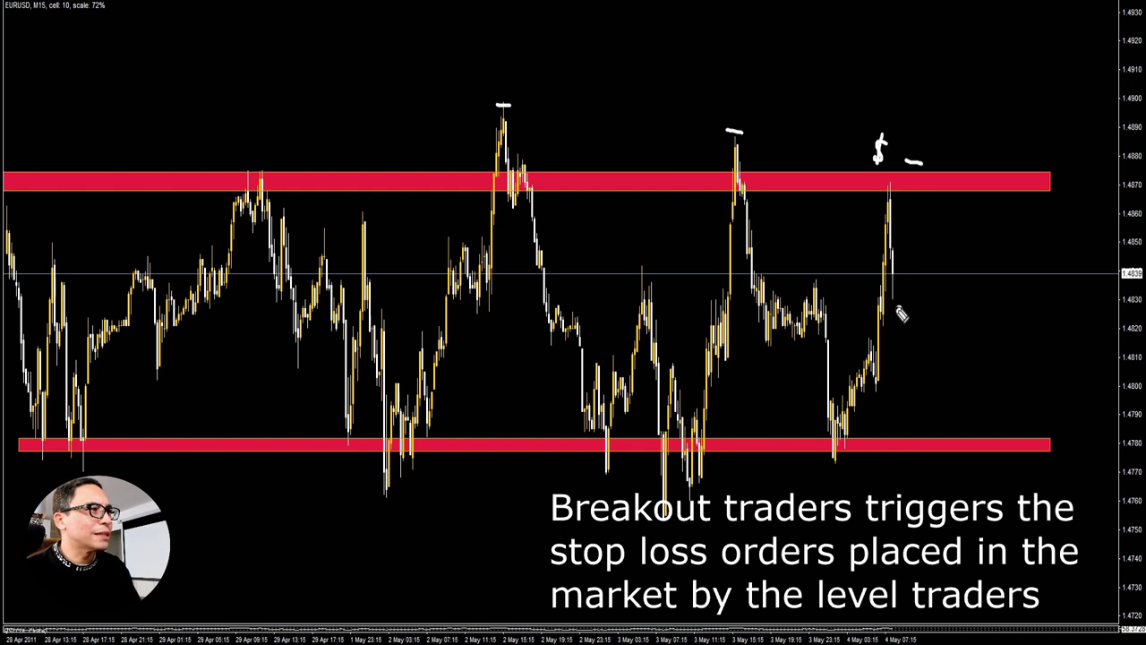
drag(902, 307, 896, 333)
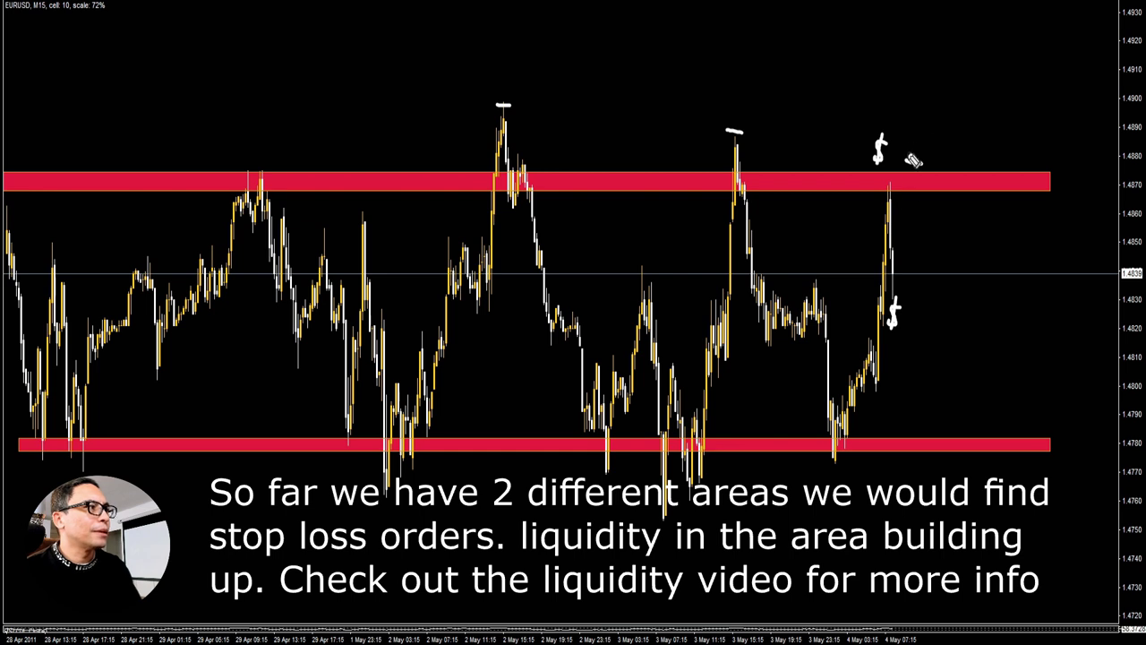
drag(906, 161, 922, 163)
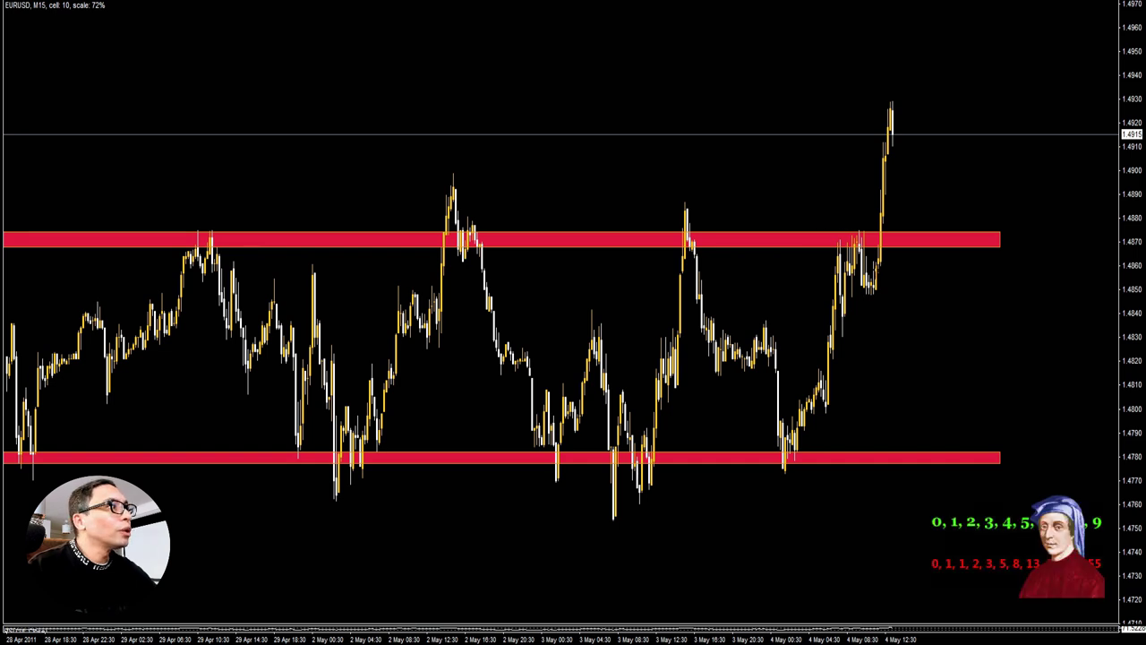
Draw a Fibonacci retracement from the swing low near 1.4848 to the high near 1.4930, and mark the 23.6 and 61.8 levels
mouse_move(874, 289)
mouse_down()
mouse_move(896, 248)
mouse_move(906, 99)
mouse_up()
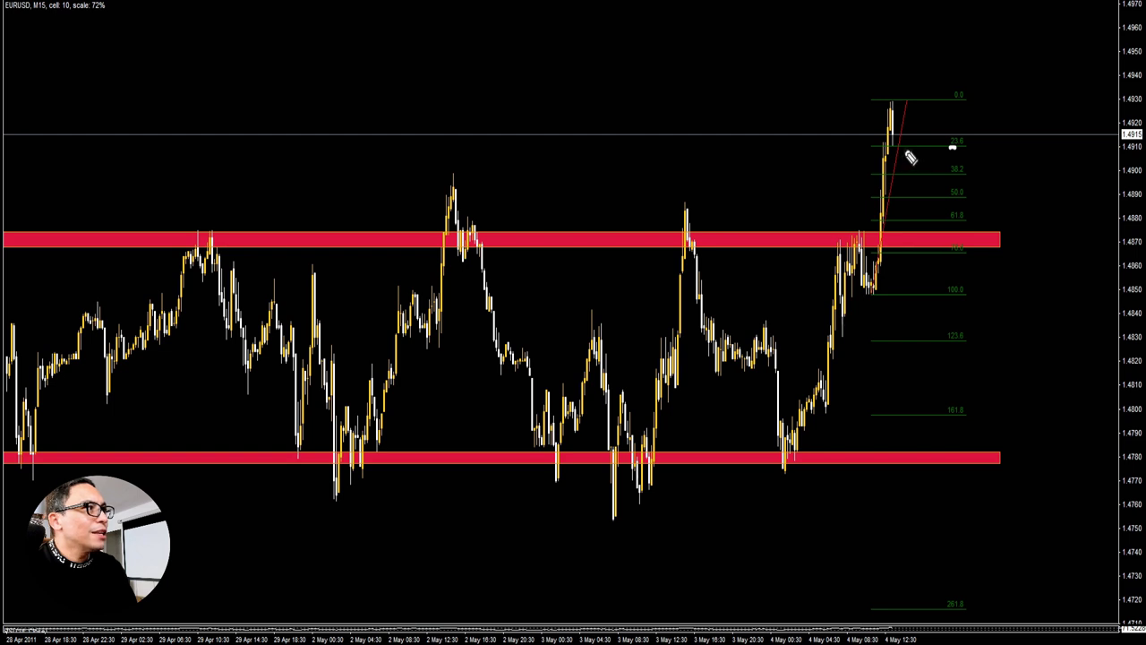
drag(910, 158, 930, 84)
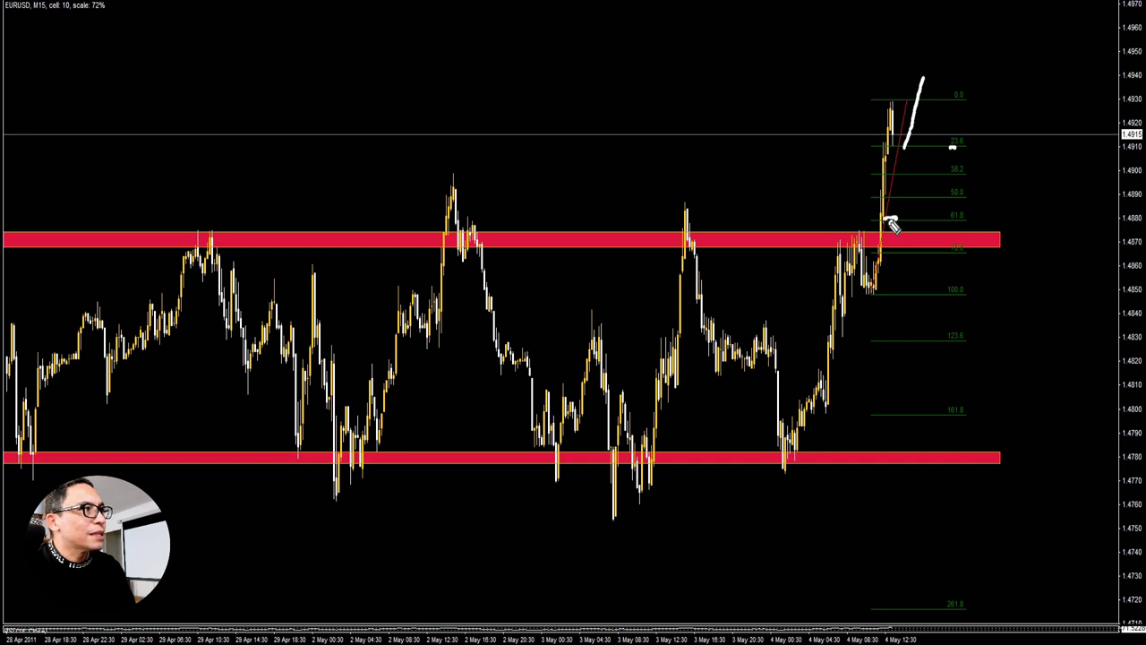
drag(885, 219, 899, 218)
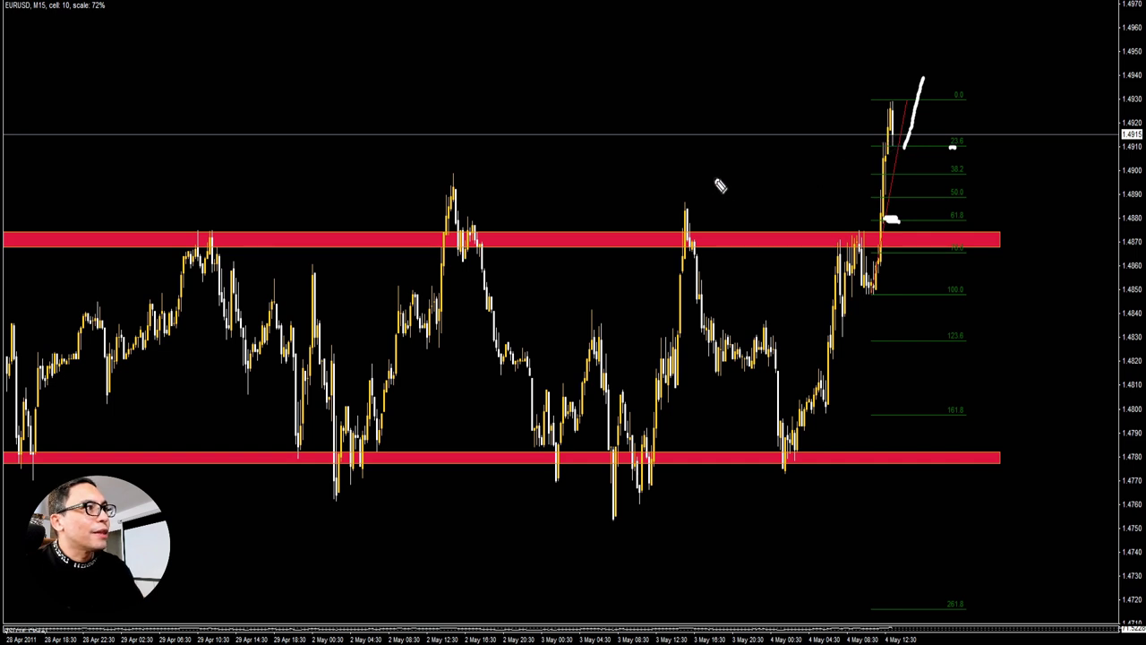
Sketch a rising price path with dashes marking its two pullback lows, then clear the freehand annotations
mouse_move(721, 186)
mouse_down()
mouse_move(746, 69)
mouse_move(763, 116)
mouse_move(783, 20)
mouse_move(796, 50)
mouse_move(810, 2)
mouse_up()
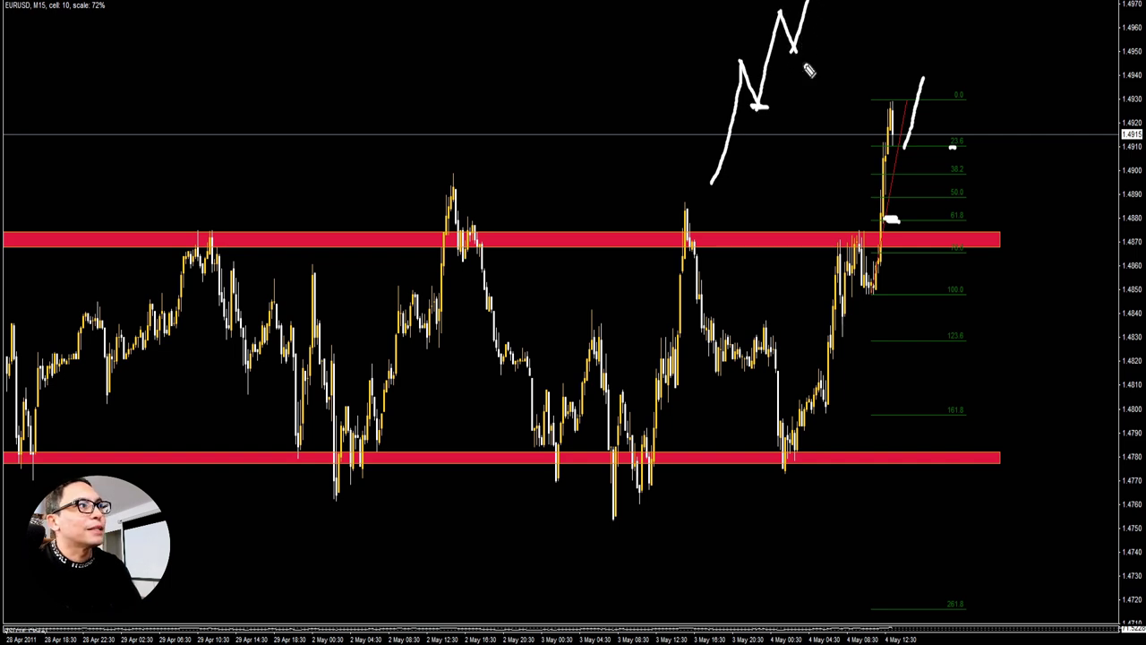
mouse_move(809, 71)
mouse_down()
mouse_move(792, 57)
mouse_move(804, 50)
mouse_up()
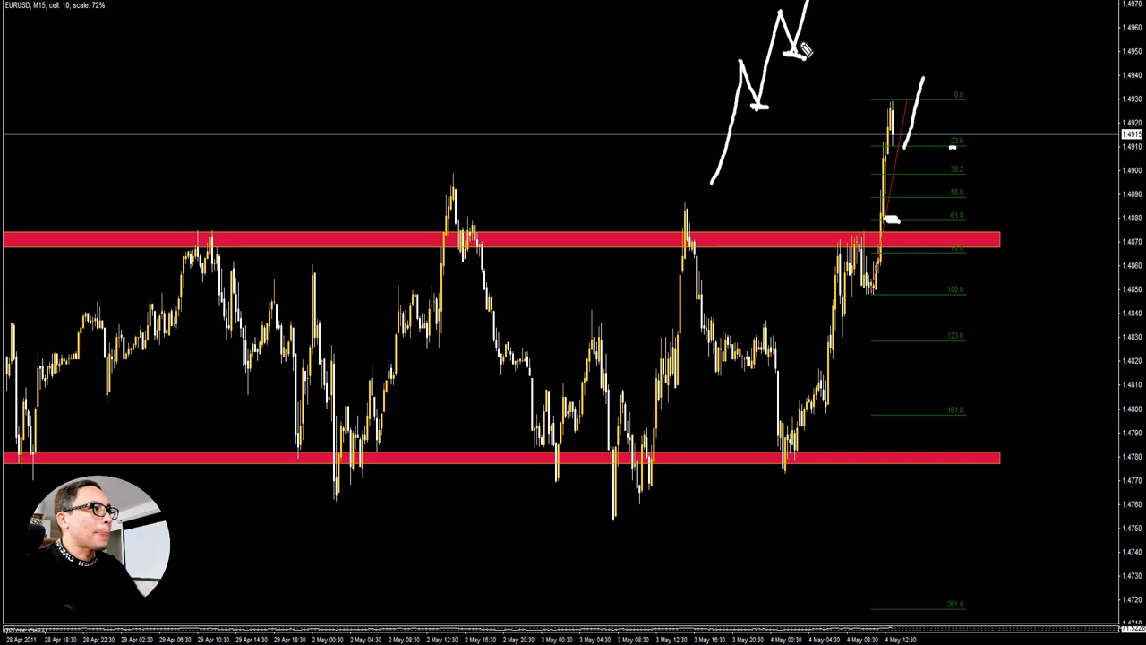
key(Escape)
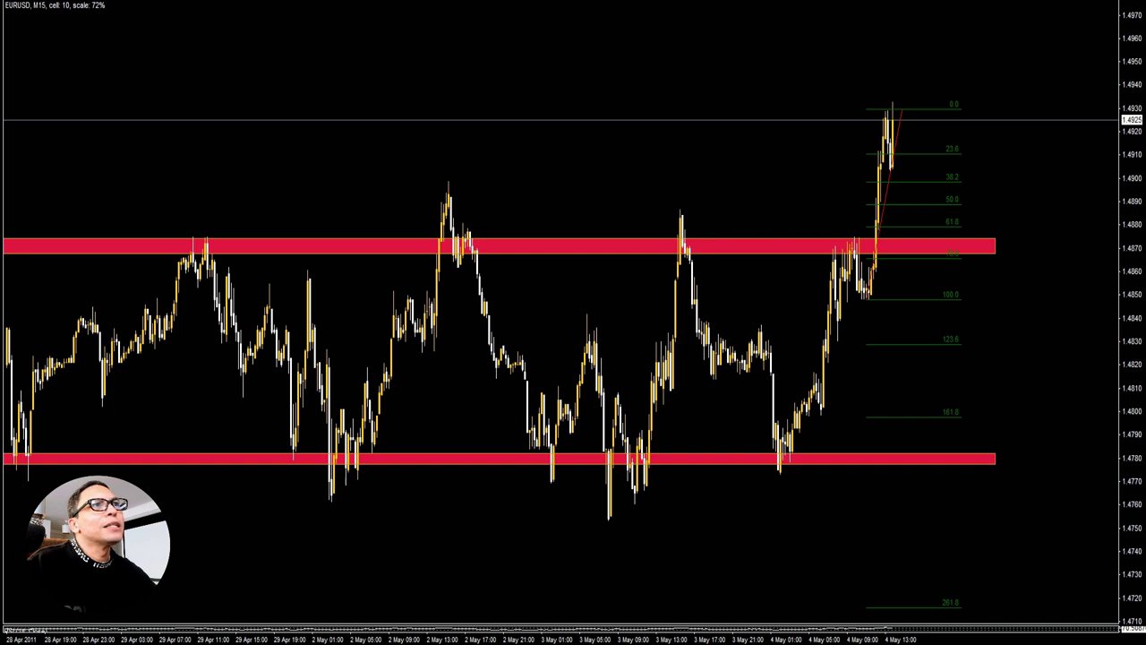
Enlarge the chart to examine the latest candles around the Fibonacci retracement
key(plus)
key(plus)
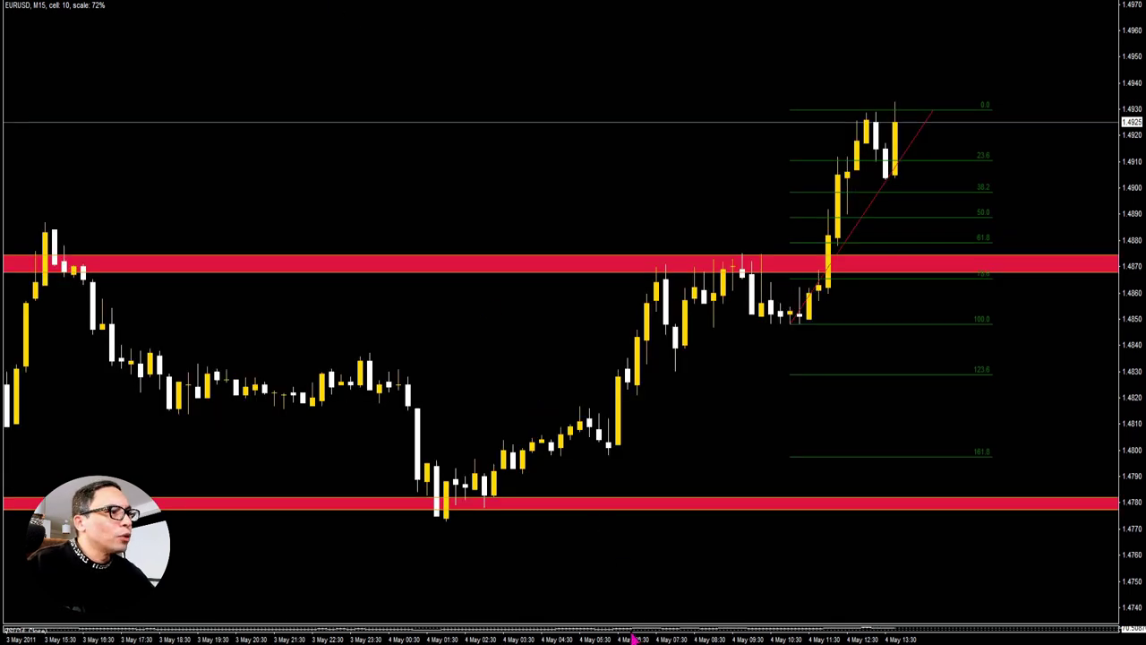
Enlarge the RSI pane below the price chart and handwrite LEVEL on the upper red zone
drag(631, 620, 647, 457)
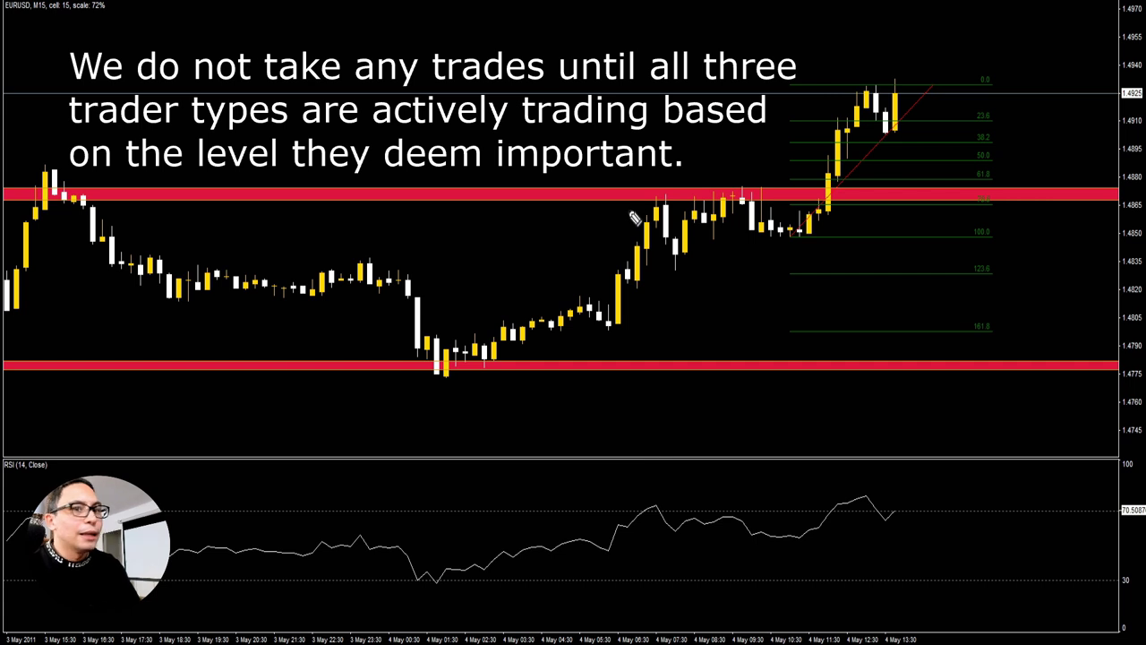
mouse_move(429, 175)
mouse_down()
mouse_move(453, 198)
mouse_move(507, 199)
mouse_up()
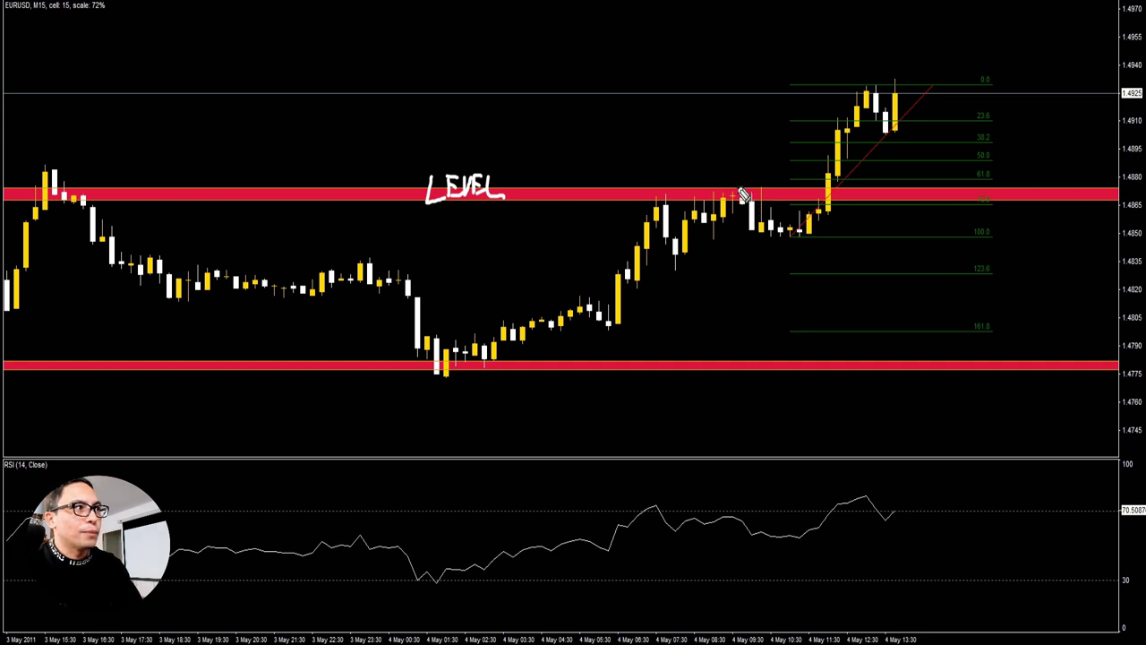
Handwrite SHOR with a down arrow at the 4 May highs in the upper red zone, and trace the breakout rally, pullback and renewed rise
mouse_move(719, 161)
mouse_down()
mouse_move(709, 176)
mouse_move(758, 165)
mouse_move(741, 256)
mouse_move(754, 236)
mouse_move(816, 215)
mouse_move(855, 89)
mouse_up()
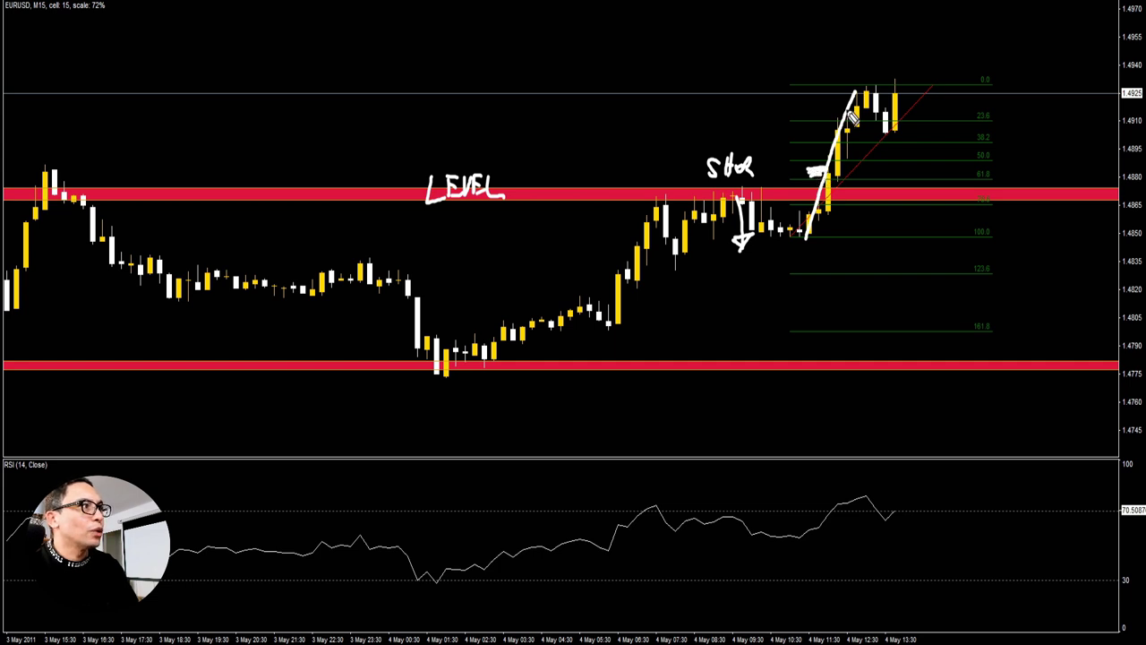
drag(858, 97, 895, 144)
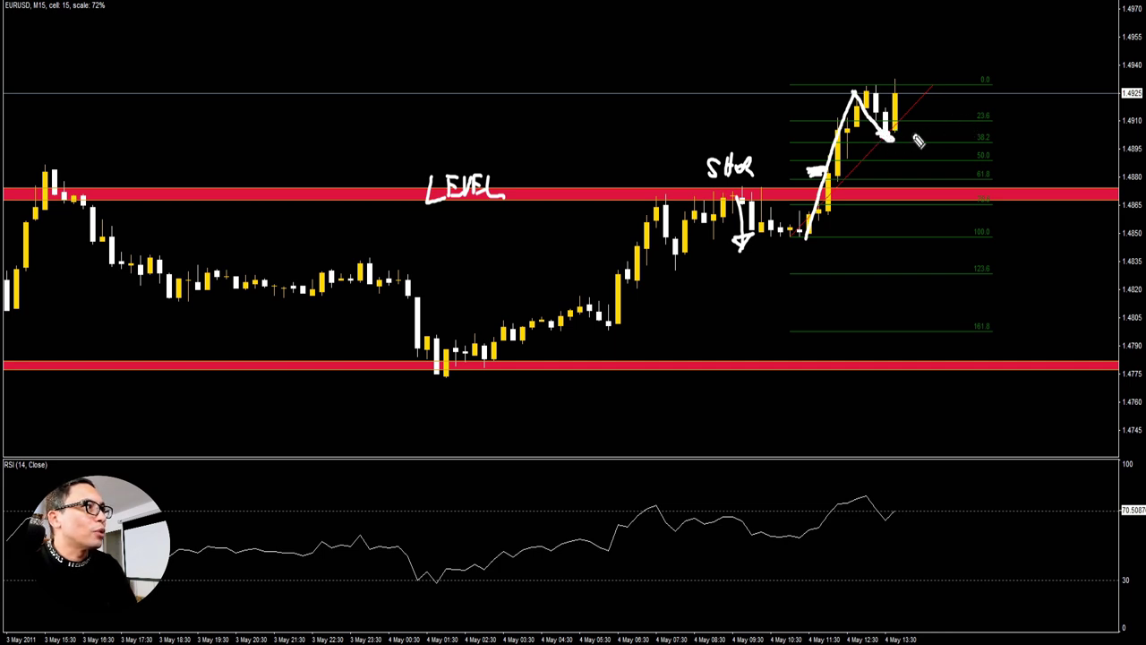
drag(903, 113, 910, 90)
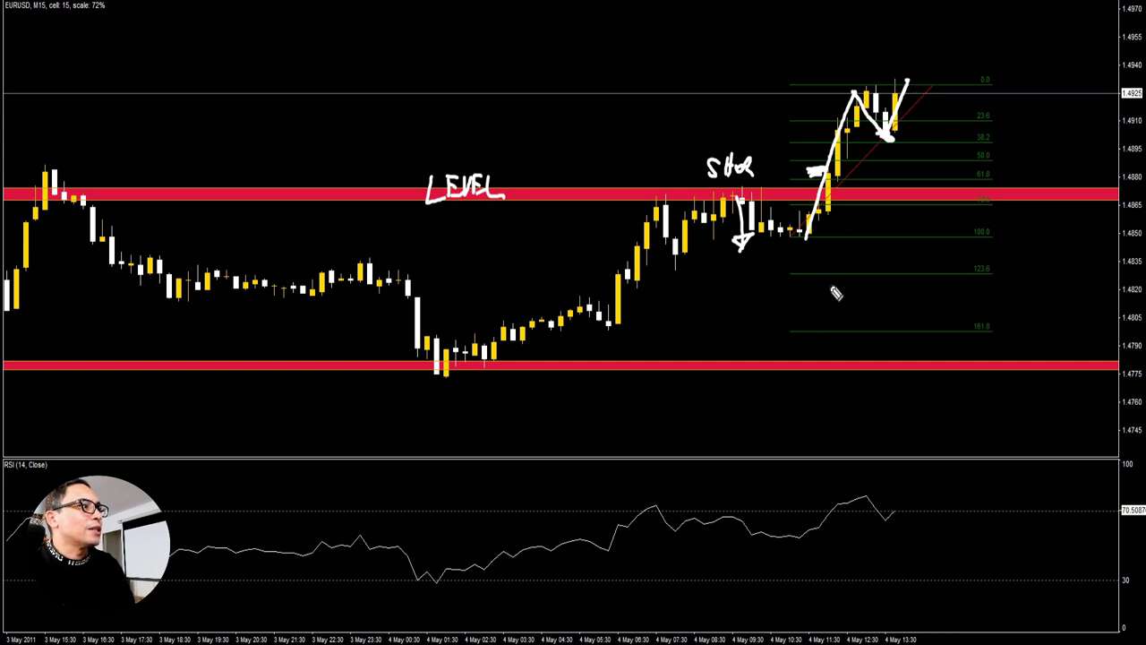
Mark the last two price highs with dashes and the latest RSI peaks with a falling line, then clear the freehand annotations
drag(844, 87, 899, 71)
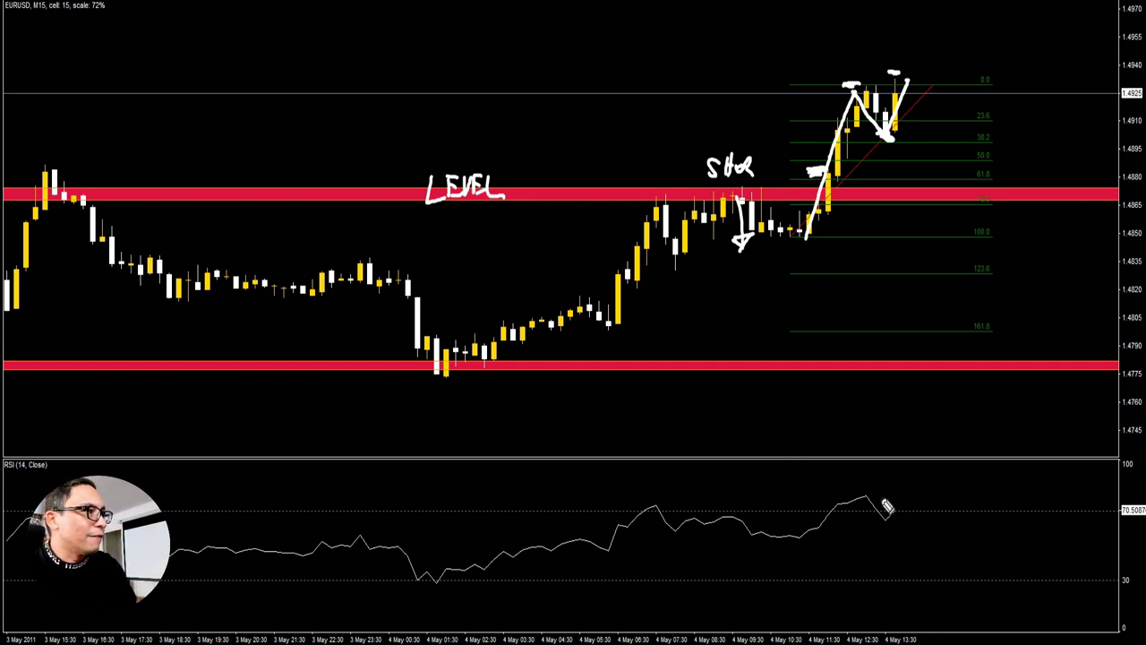
drag(857, 484, 920, 521)
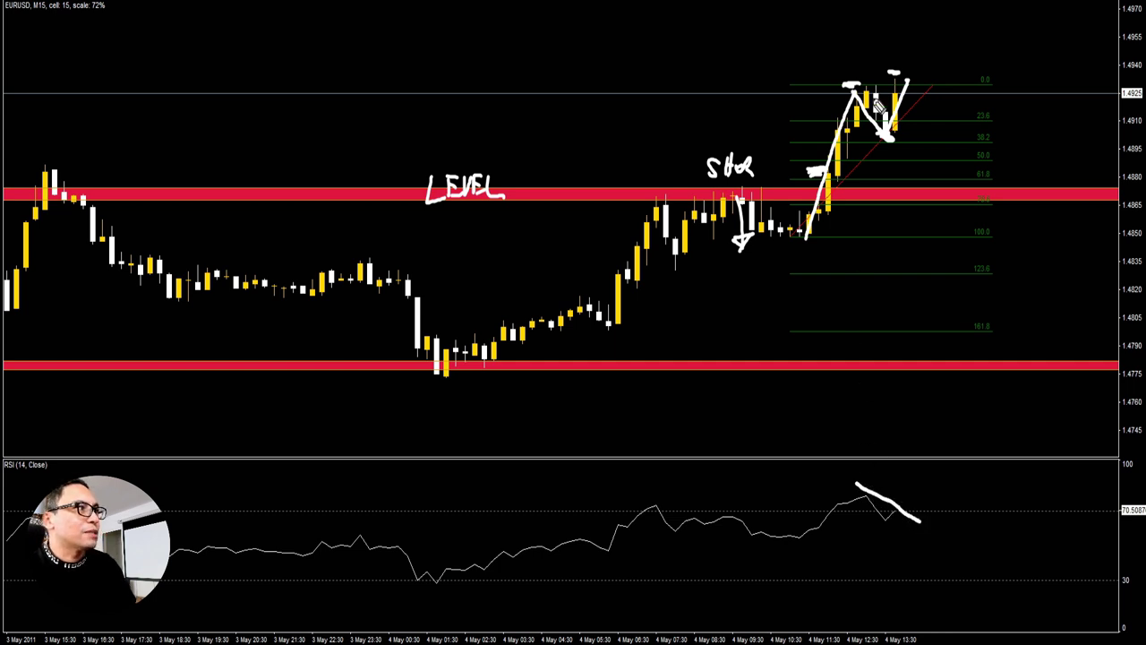
key(Escape)
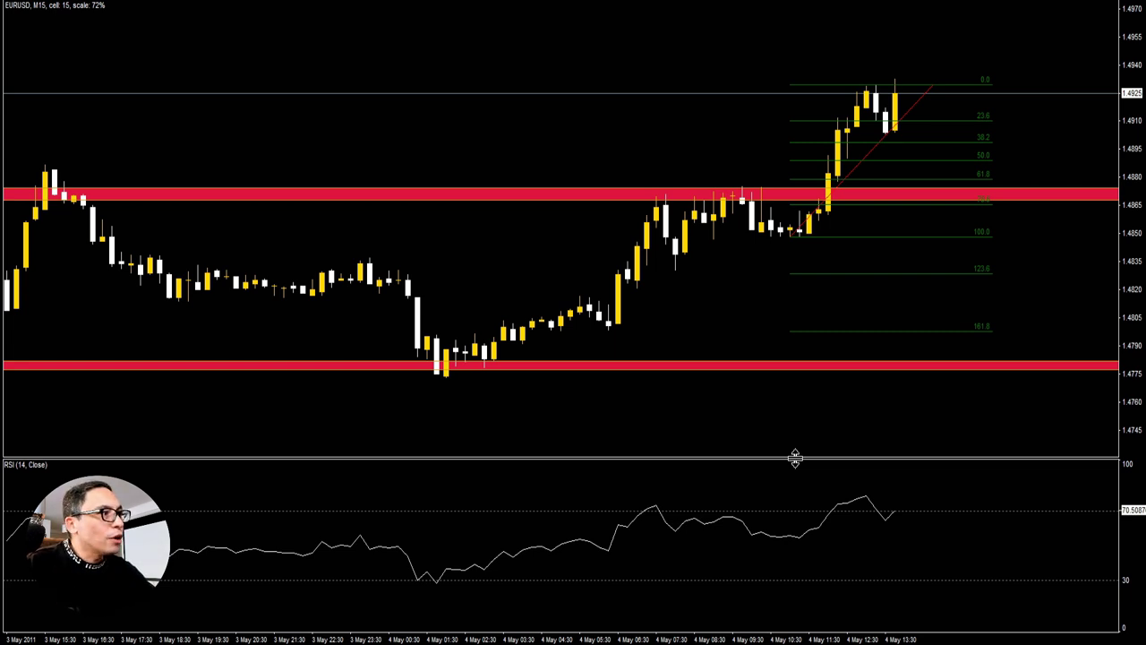
Shrink the RSI pane and draw short red lines below the last pullback low near 1.4896 and above the latest high near 1.4950
drag(795, 457, 776, 590)
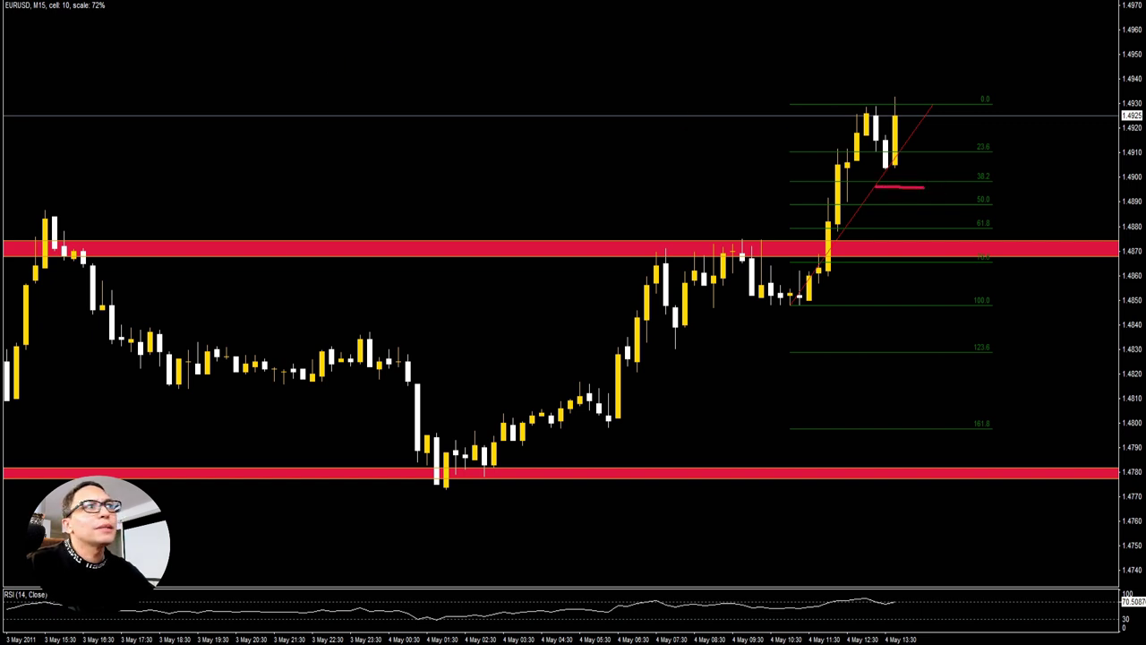
drag(872, 53, 901, 48)
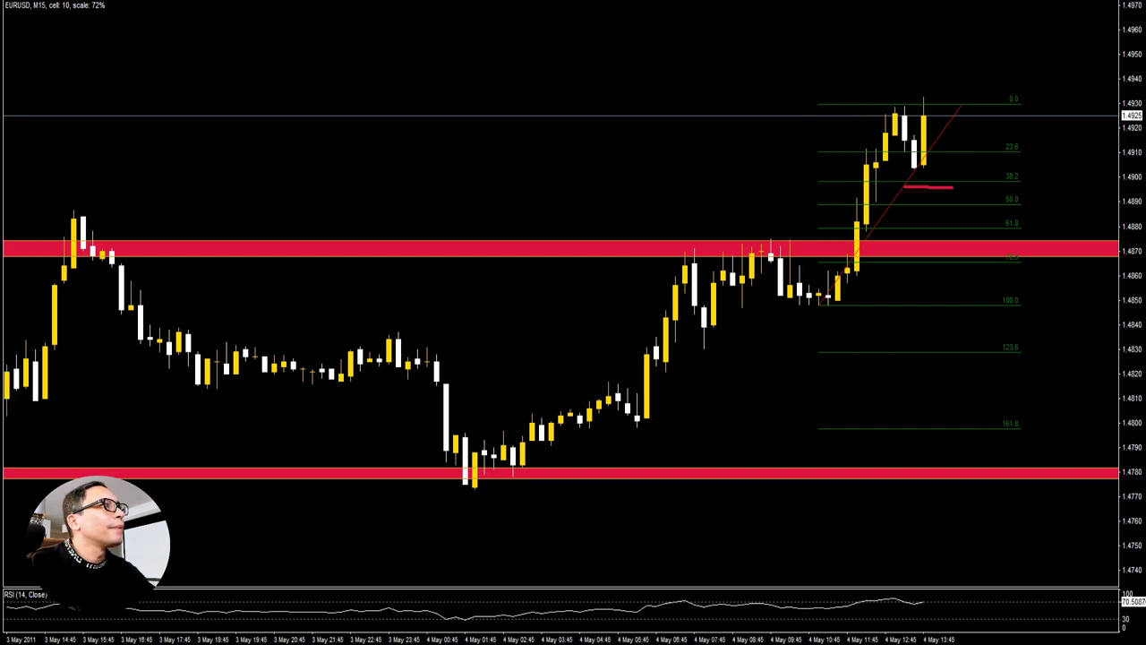
drag(943, 60, 963, 56)
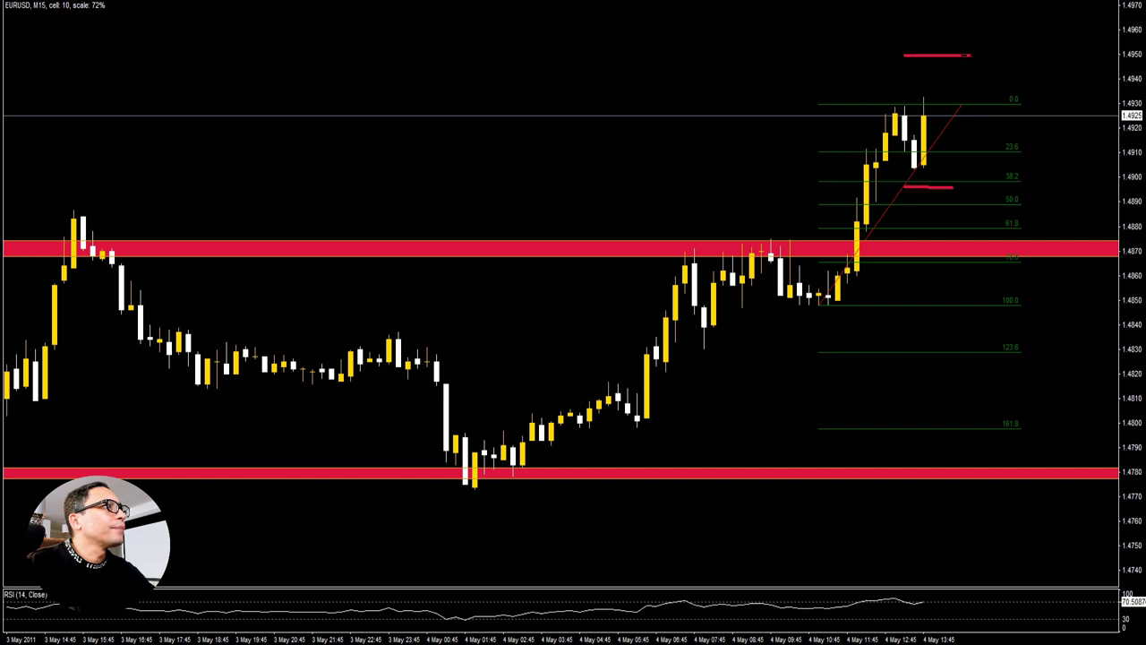